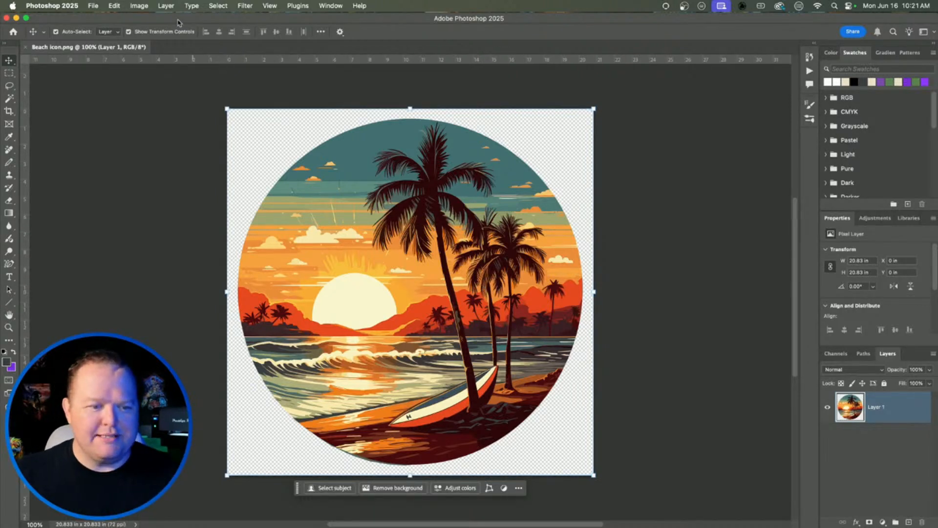
Step: Set resolution to 300 ppi without resampling, then width to 9 in with resampling on
left_click(140, 6)
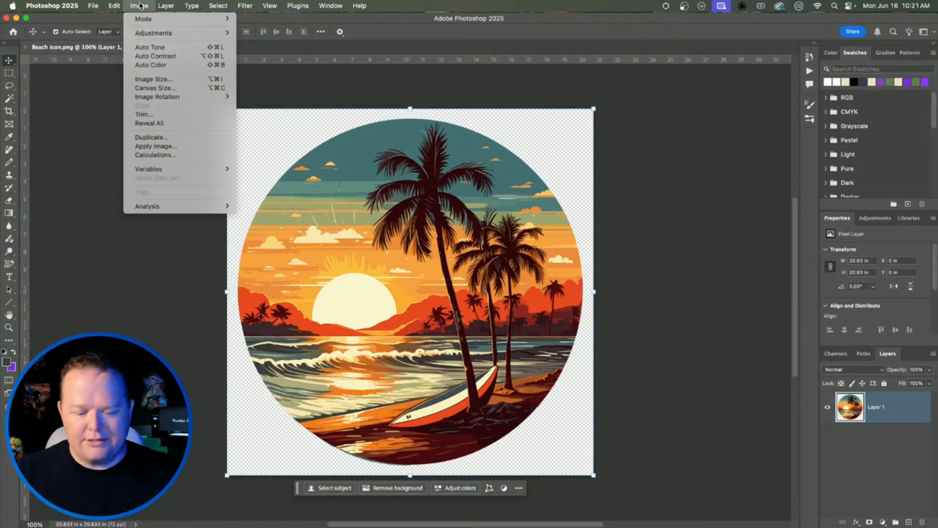
left_click(152, 80)
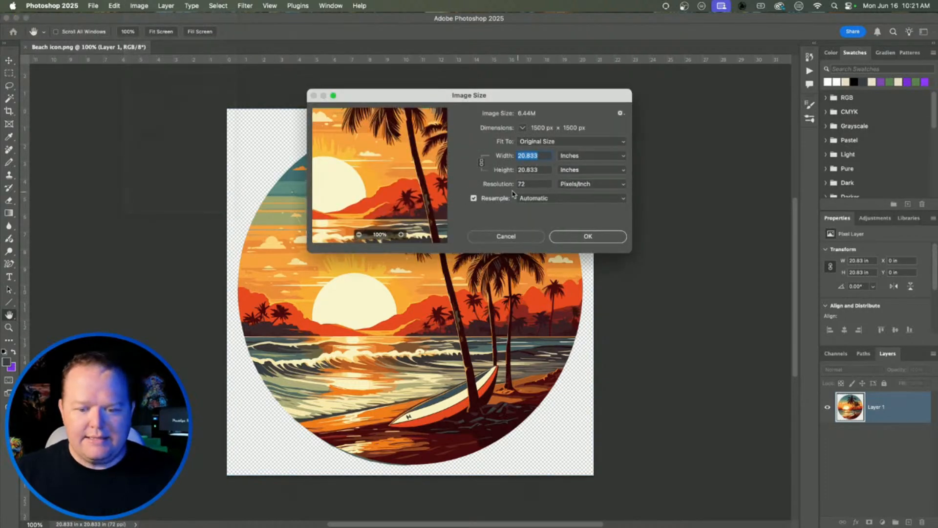
left_click(474, 198)
double_click(531, 184)
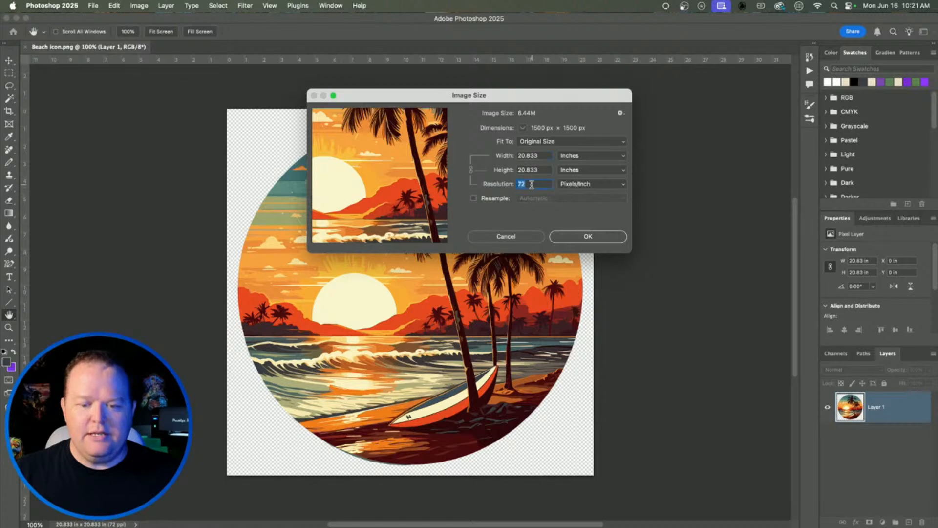
type("300")
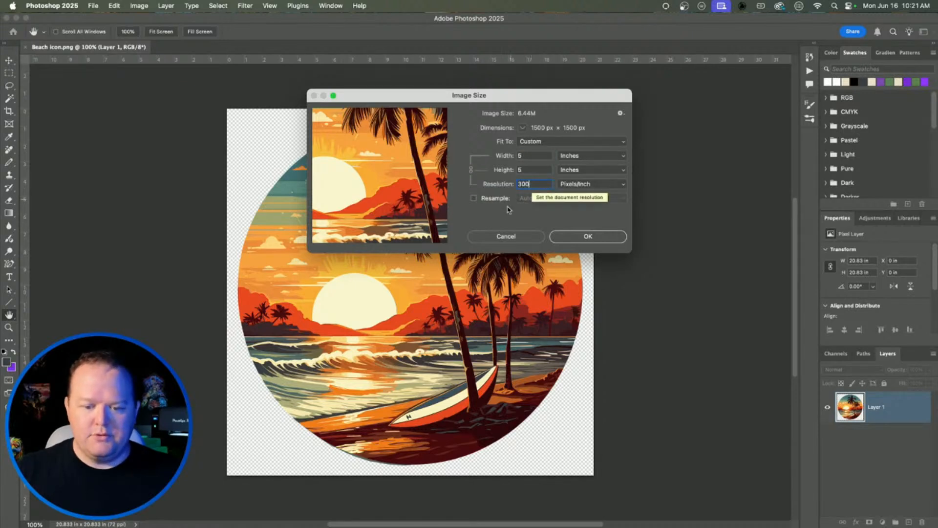
left_click(473, 198)
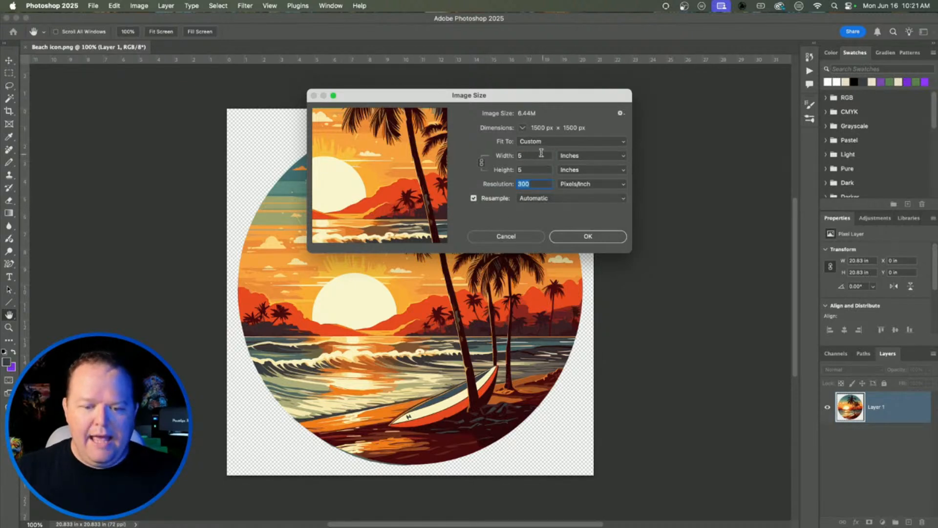
double_click(536, 155)
type("9")
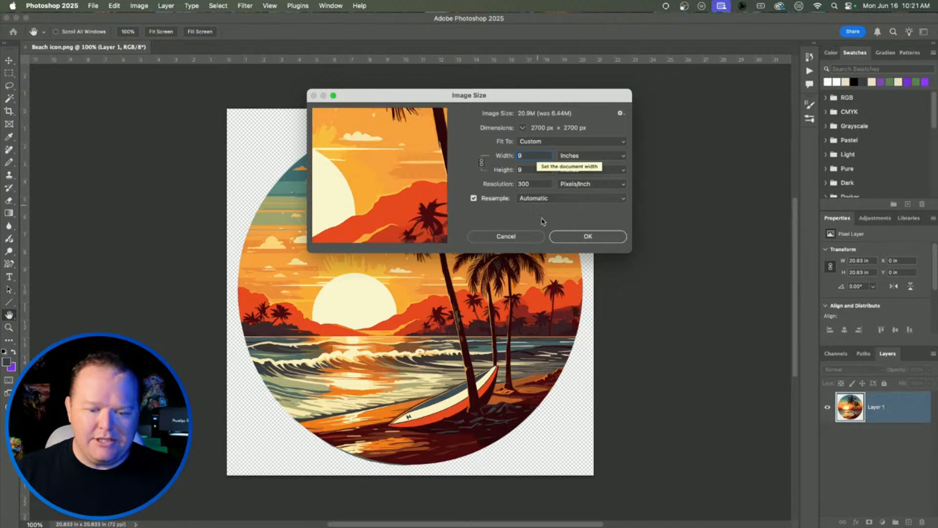
left_click(588, 236)
Step: Fit the image on screen and add a white layer mask to Layer 1
key("v")
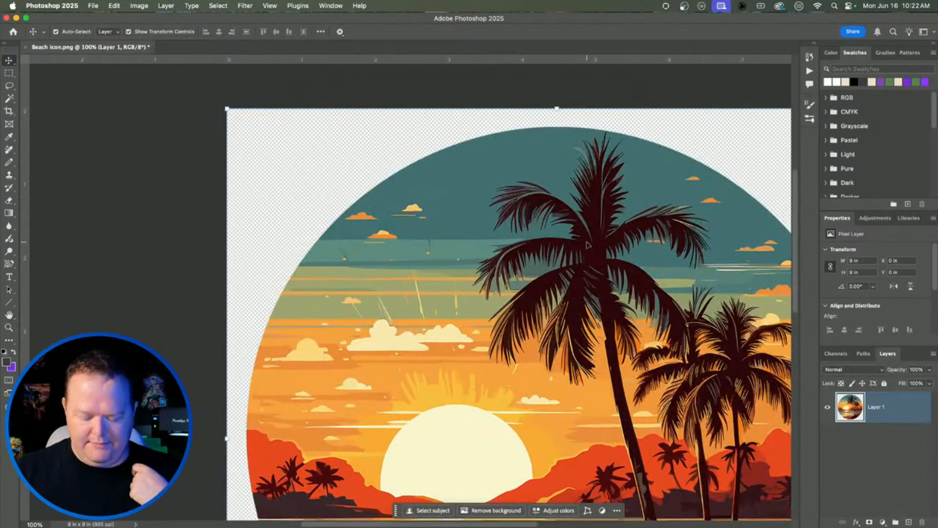
key("super+0")
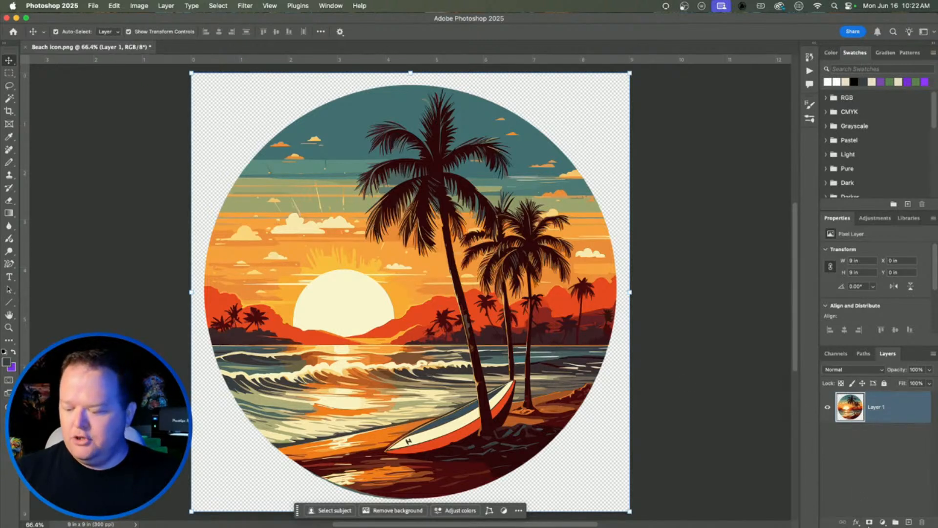
left_click(870, 522)
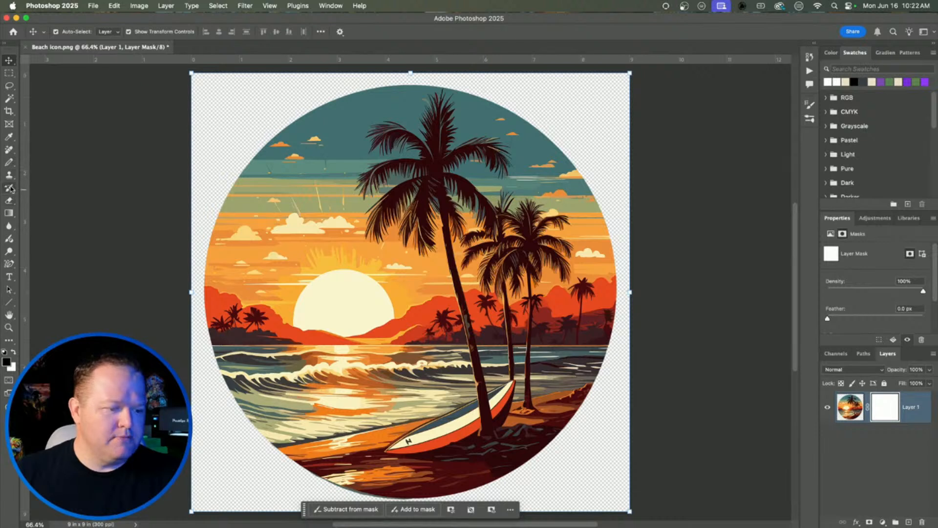
left_click(12, 165)
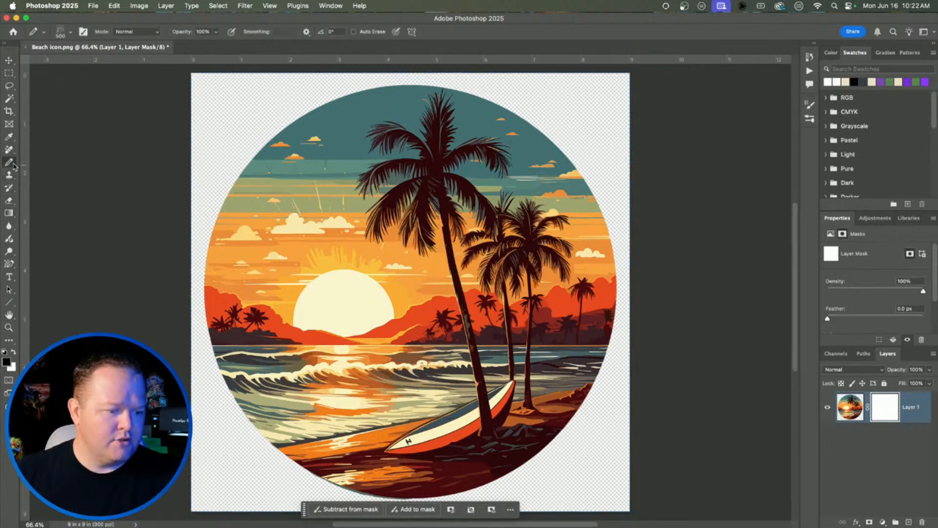
Step: Switch the painting tool from Pencil back to Brush
left_click(34, 170)
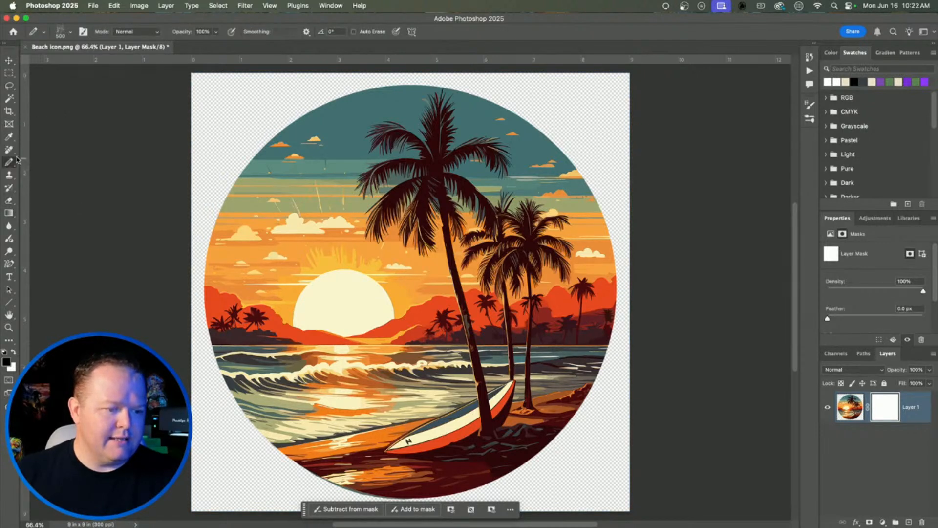
left_click(11, 163)
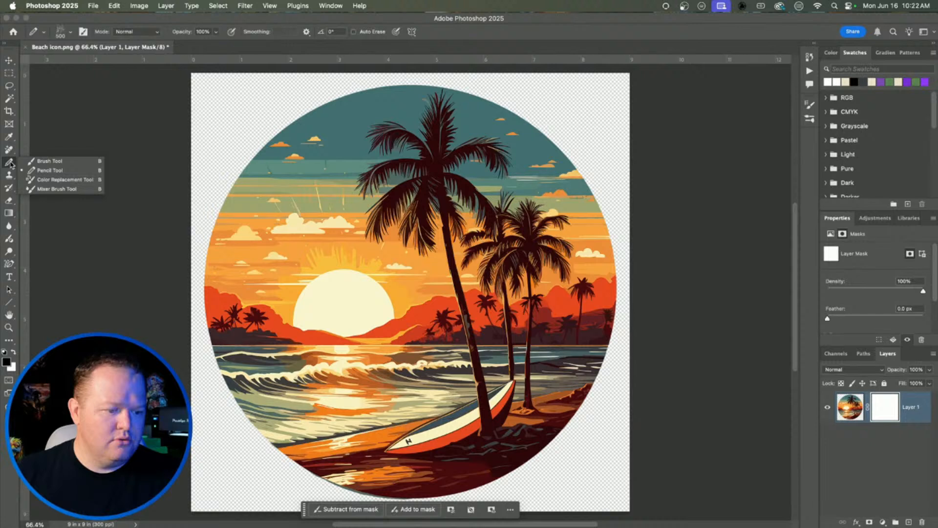
left_click(37, 160)
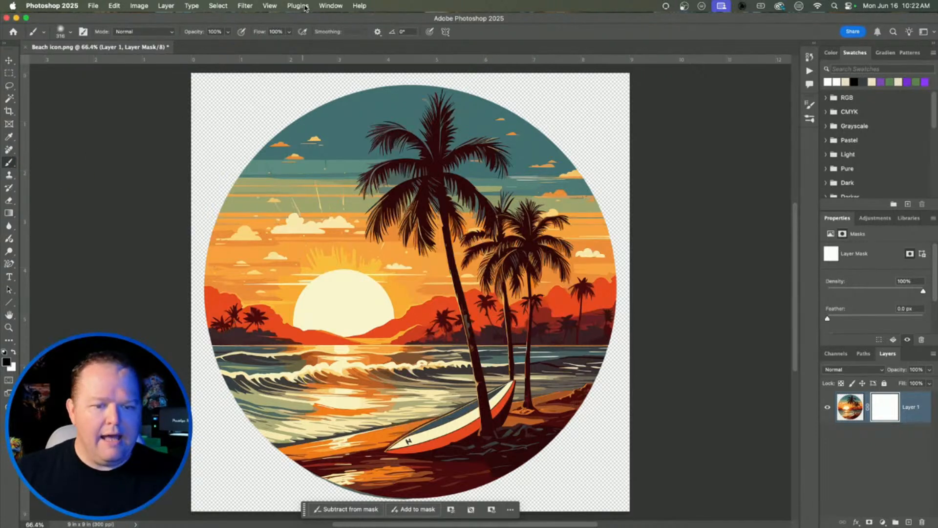
Step: From the Brushes panel, select the 500 px Burnt-Wood-Texture preset in DTF Vintage Texture Brushes
left_click(270, 6)
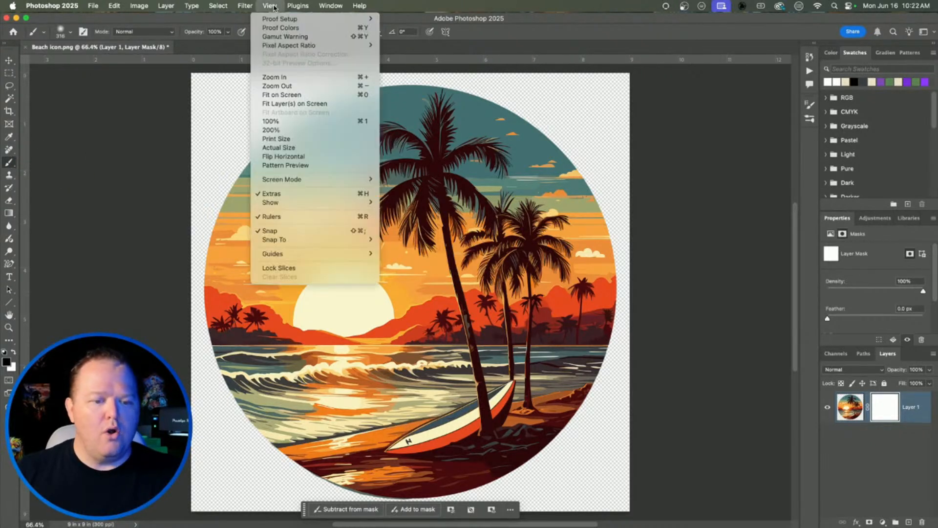
mouse_move(330, 6)
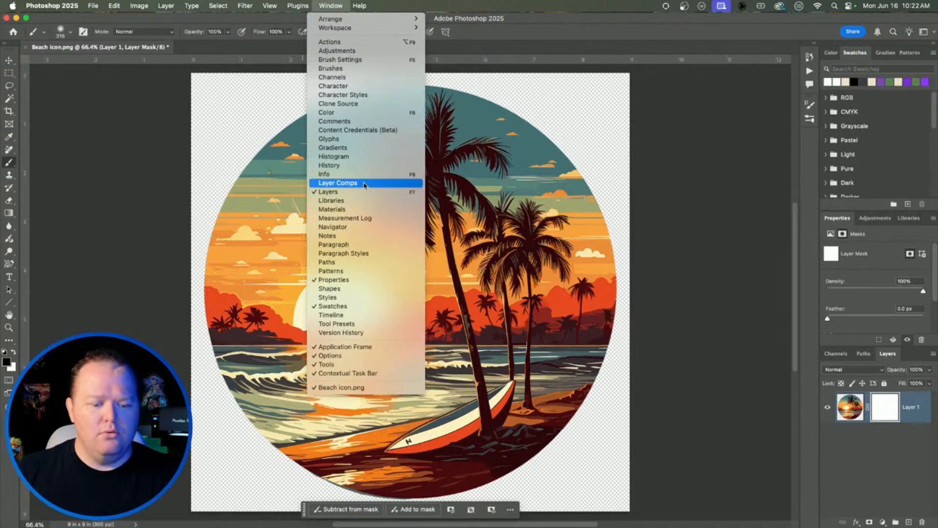
left_click(342, 68)
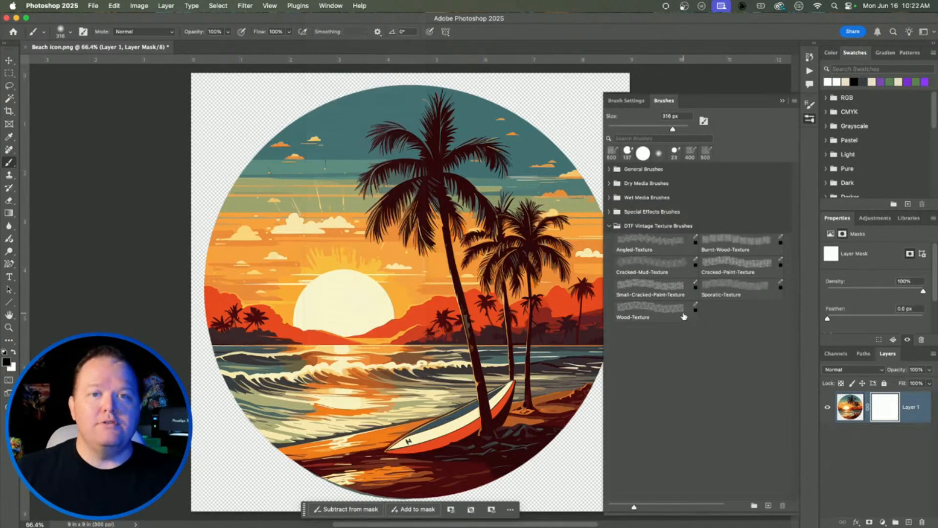
left_click(683, 316)
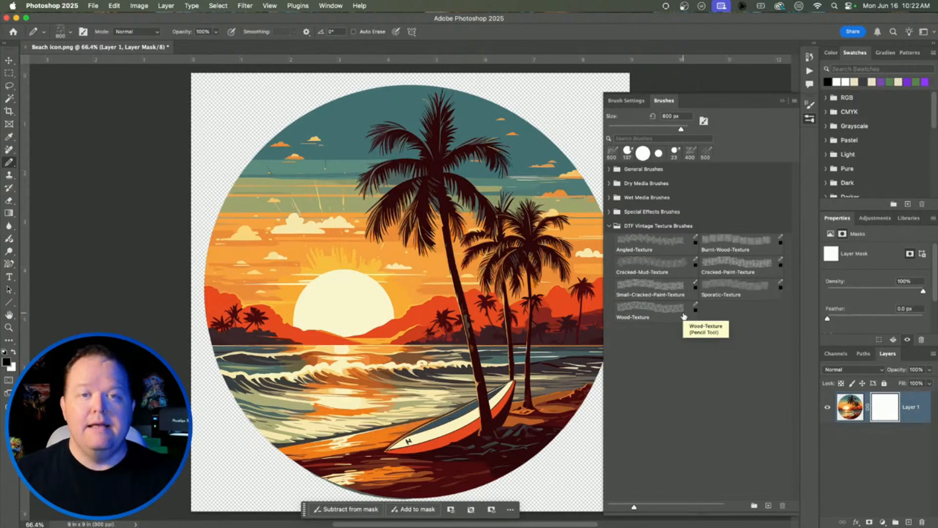
left_click(683, 316)
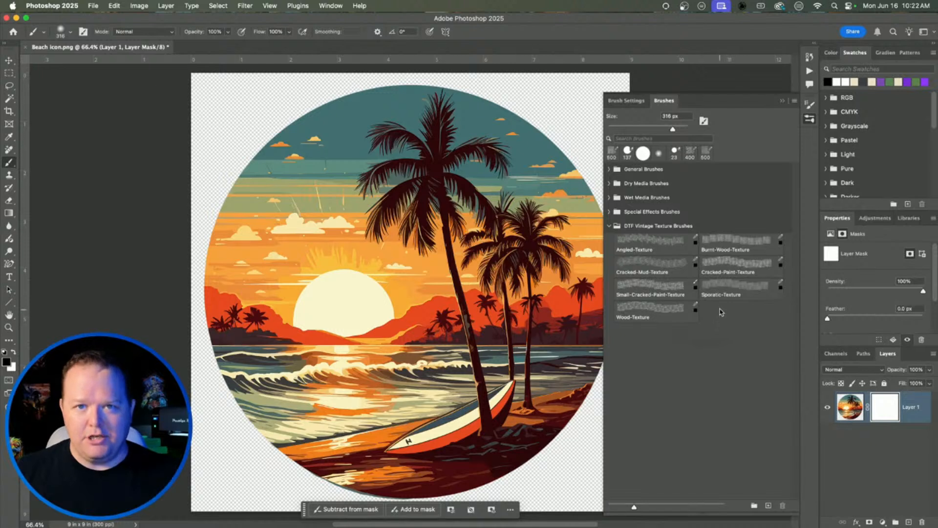
left_click(731, 243)
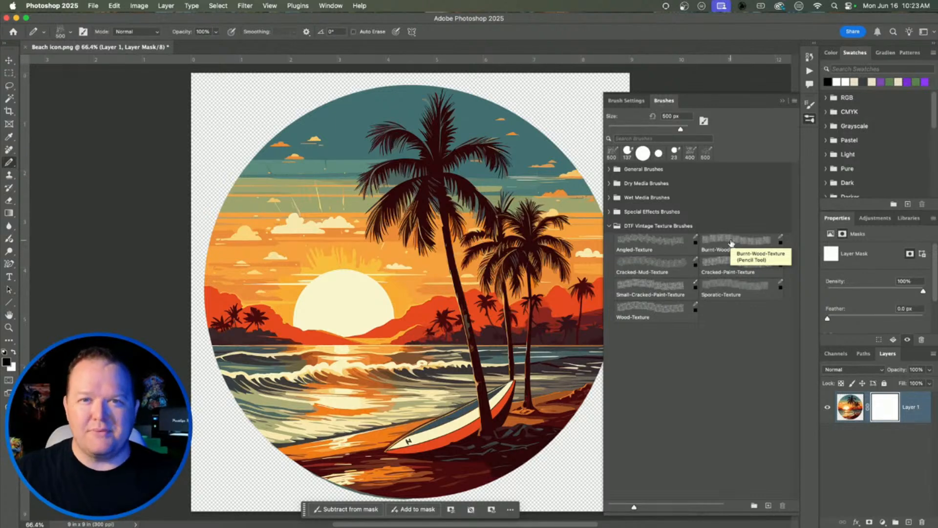
left_click(731, 242)
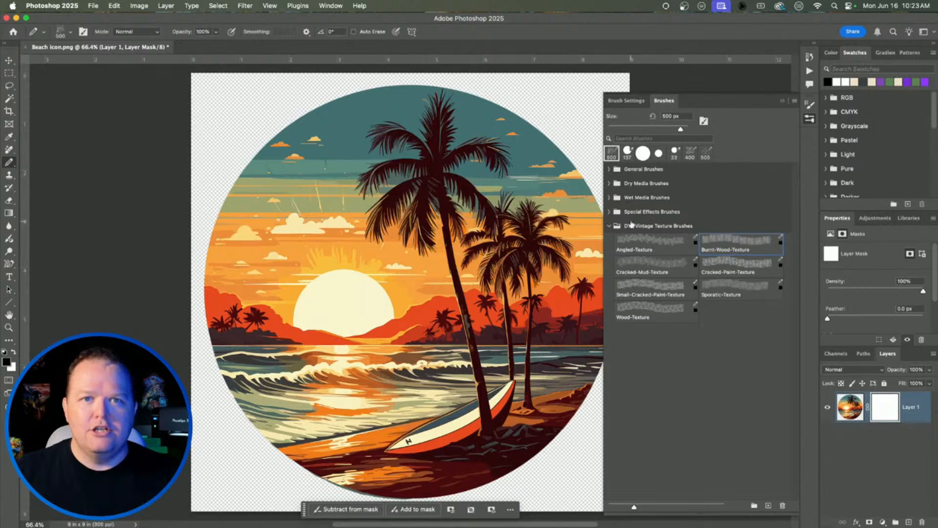
Step: Try a Cracked-Mud-Texture stroke on the mask, then undo it
left_click(643, 242)
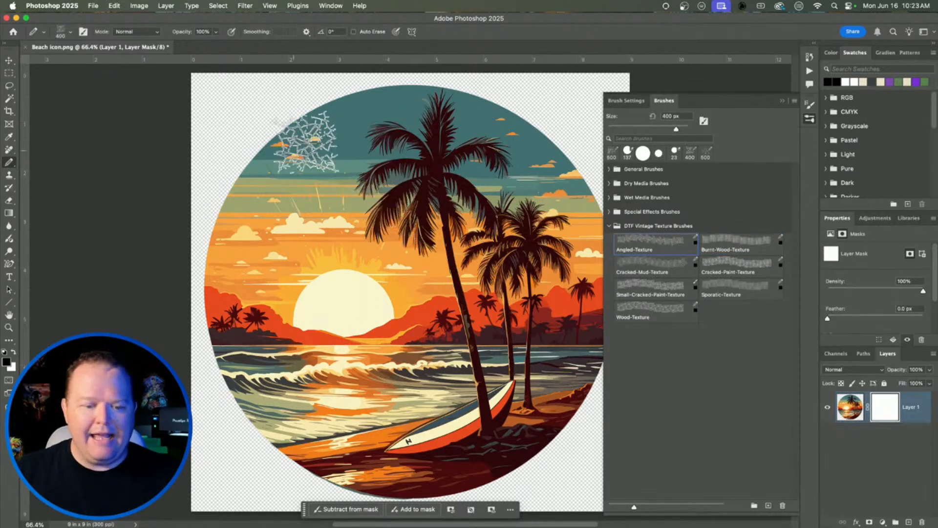
left_click(654, 266)
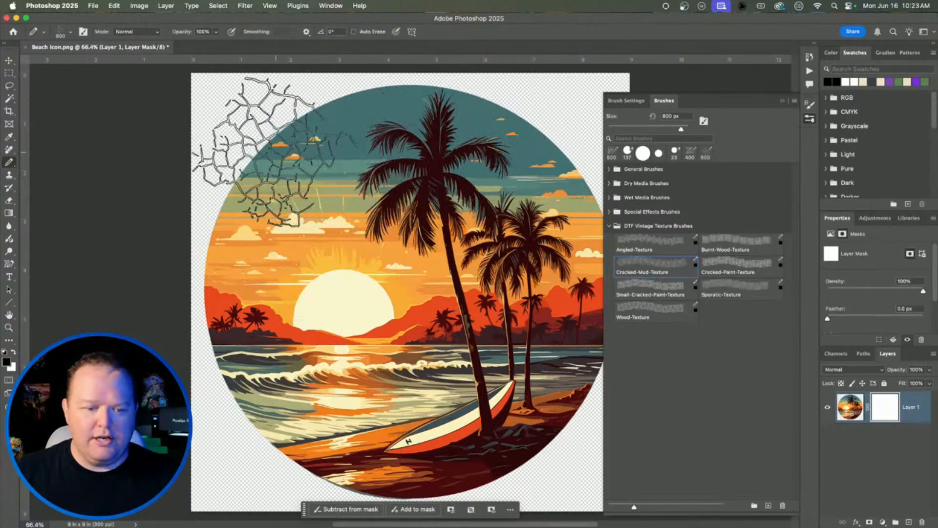
mouse_move(239, 142)
left_mouse_down()
mouse_move(583, 134)
mouse_move(635, 199)
mouse_move(538, 250)
mouse_move(260, 253)
mouse_move(304, 346)
mouse_move(641, 395)
mouse_move(624, 435)
mouse_move(301, 464)
mouse_move(190, 452)
mouse_move(244, 342)
left_mouse_up()
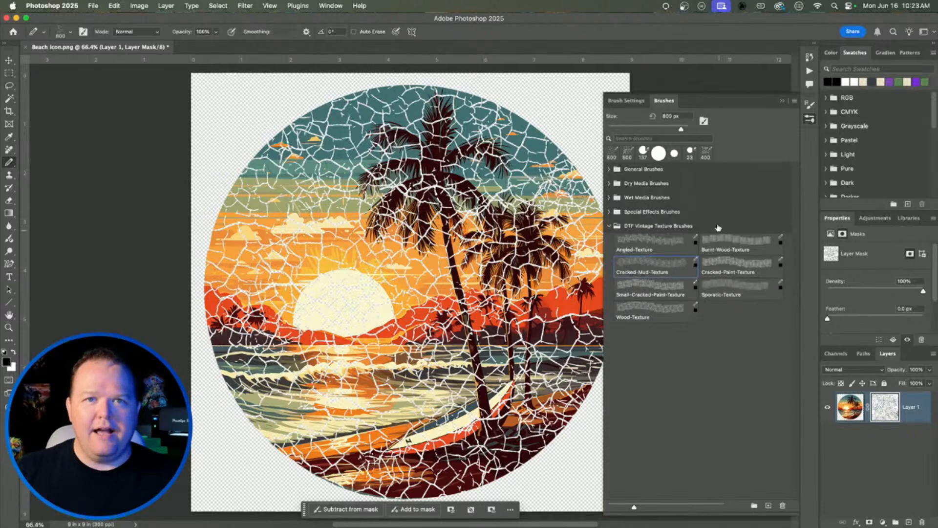
key("super+z")
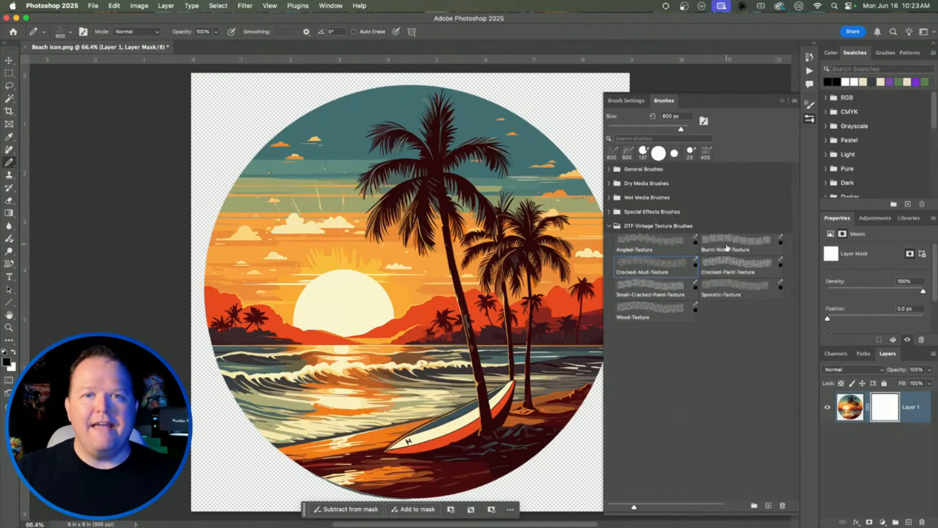
Step: Paint Burnt-Wood-Texture across the mask in six sweeping bands, then add a new empty layer
left_click(726, 248)
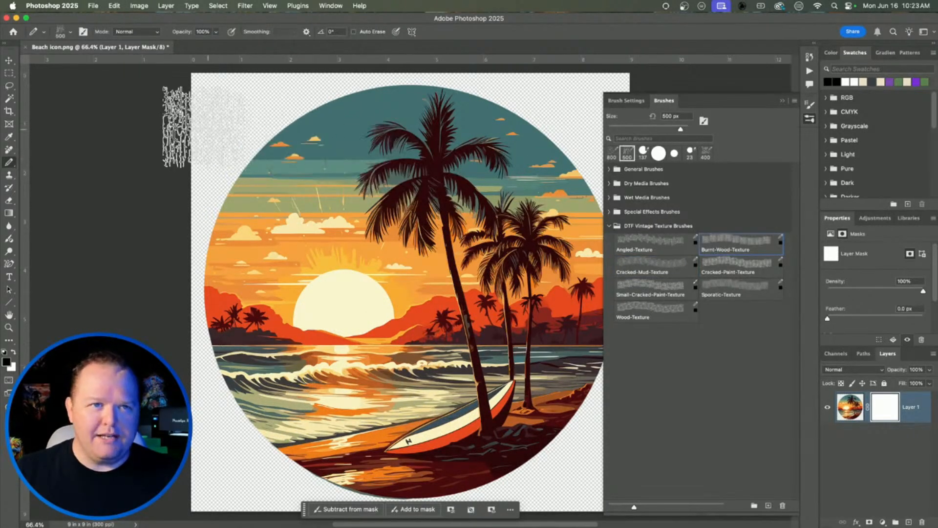
left_click_drag(224, 117, 427, 115)
left_click_drag(593, 195, 209, 196)
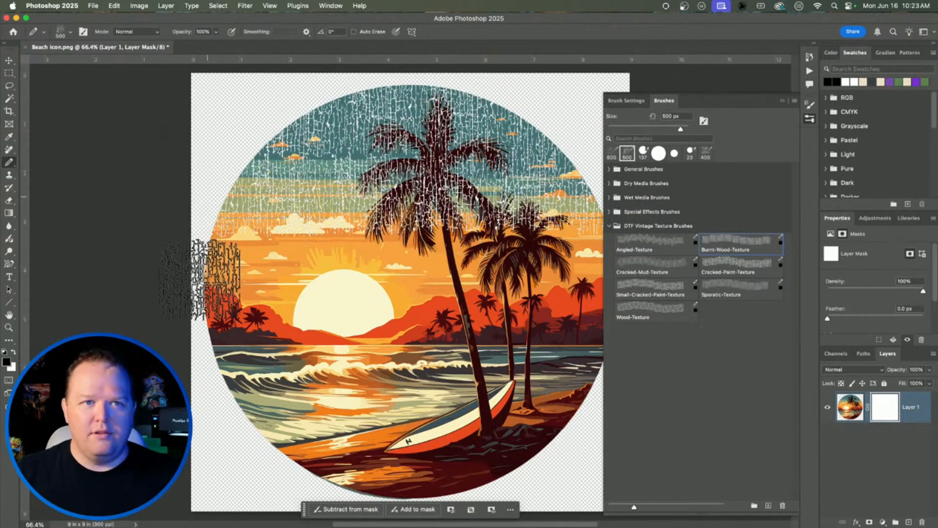
mouse_move(209, 262)
left_mouse_down()
mouse_move(335, 264)
mouse_move(710, 264)
left_mouse_up()
mouse_move(601, 337)
left_mouse_down()
mouse_move(313, 340)
mouse_move(198, 362)
left_mouse_up()
mouse_move(227, 406)
left_mouse_down()
mouse_move(528, 402)
mouse_move(676, 418)
left_mouse_up()
left_click_drag(552, 463, 210, 465)
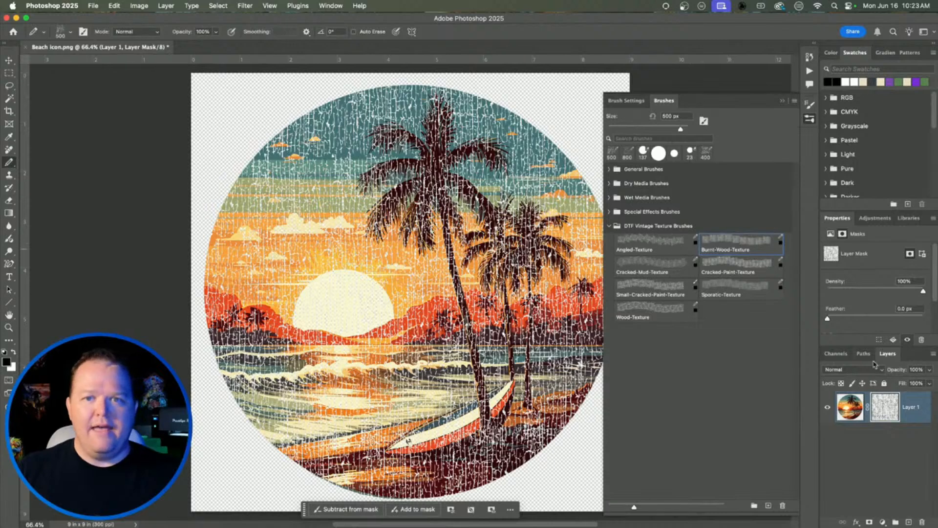
left_click(908, 521, "super")
Step: Fill the new bottom layer with solid black
key("shift+BackSpace")
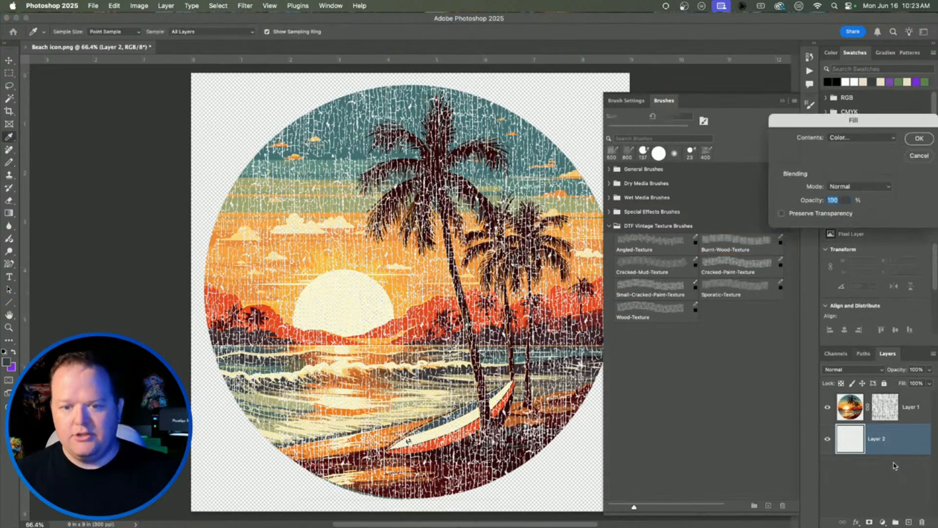
left_click(878, 138)
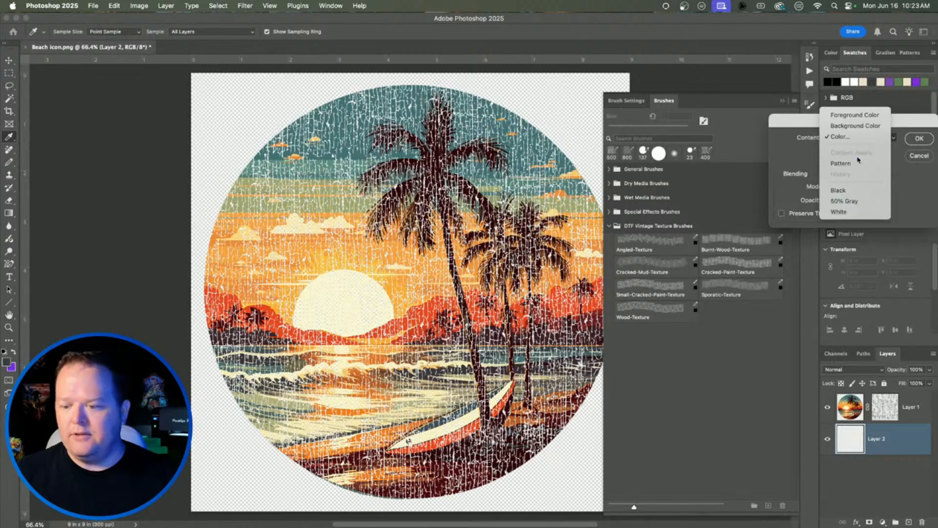
left_click(861, 190)
left_click(917, 139)
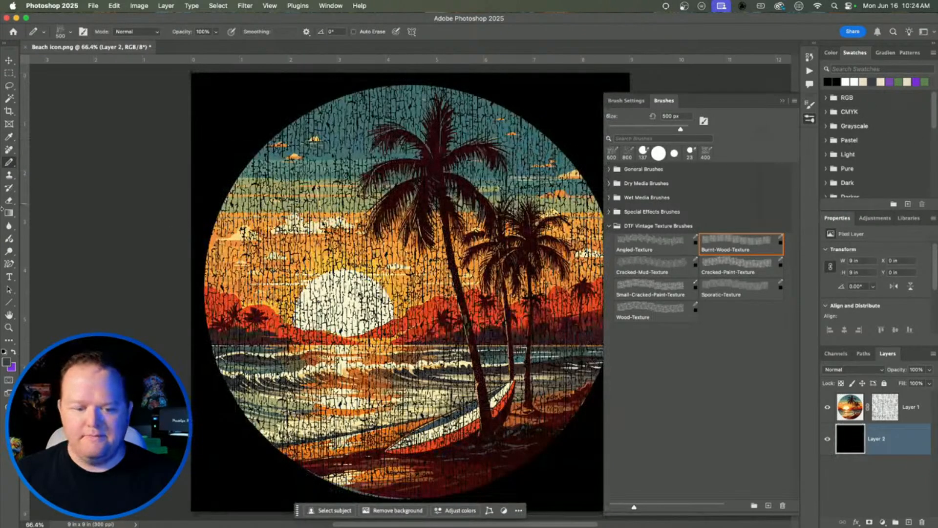
Step: Close the Brushes panel and delete Layer 1's crackle-texture mask
left_click(810, 109)
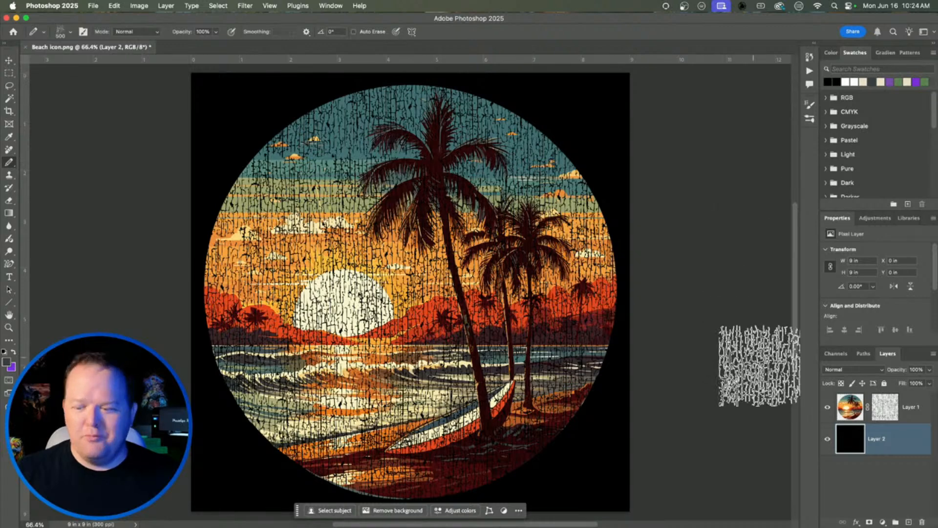
left_click(894, 414)
key("Delete")
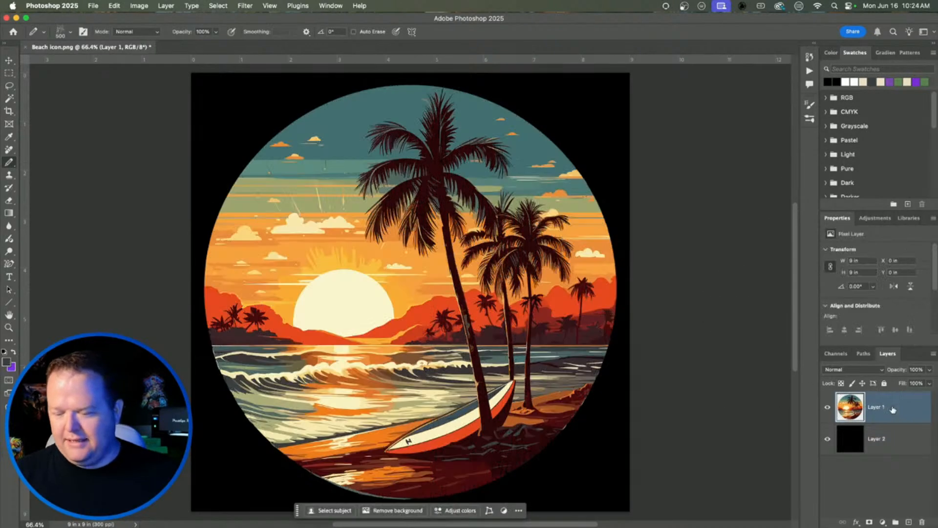
Step: Add a white mask to Layer 1, test Sporatic-Texture strokes on it, then undo them
left_click(870, 522)
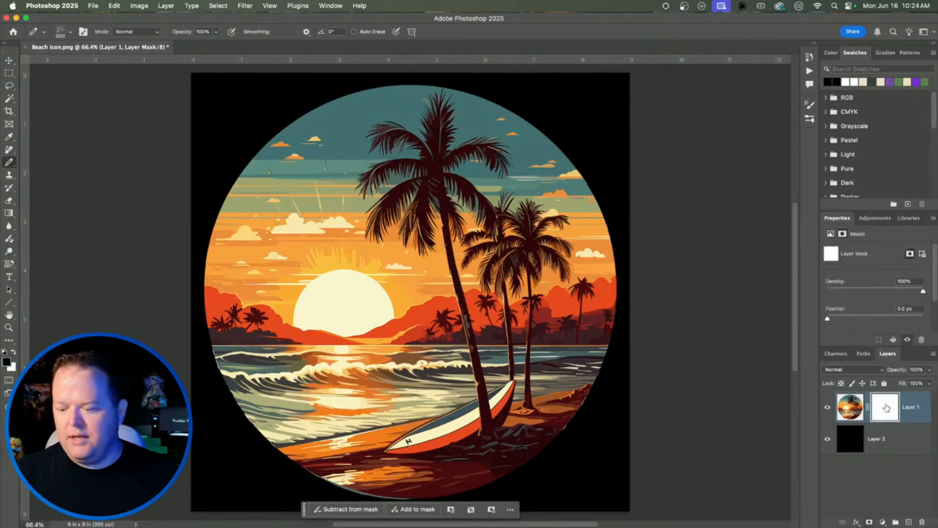
left_click(809, 119)
left_click(732, 289)
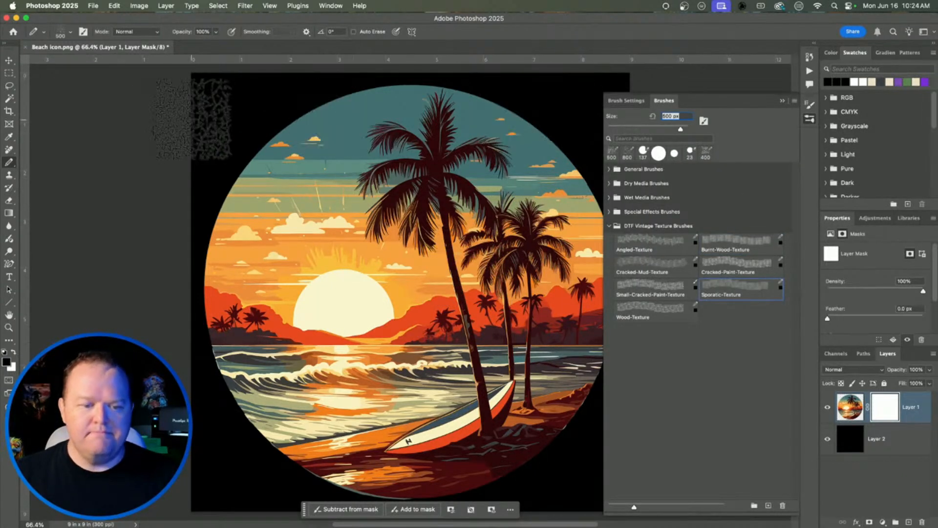
left_click_drag(214, 117, 666, 147)
mouse_move(246, 196)
left_mouse_down()
mouse_move(134, 241)
mouse_move(204, 260)
mouse_move(351, 271)
mouse_move(560, 271)
mouse_move(676, 284)
mouse_move(604, 337)
mouse_move(290, 332)
mouse_move(184, 357)
mouse_move(216, 405)
mouse_move(630, 439)
mouse_move(524, 465)
mouse_move(270, 469)
left_mouse_up()
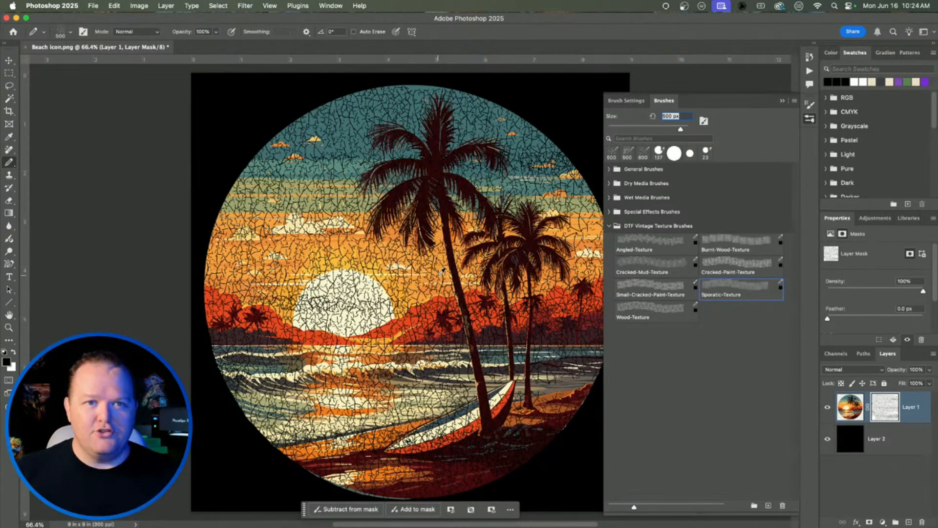
scroll(438, 275, "up", 15)
scroll(442, 271, "up", 3)
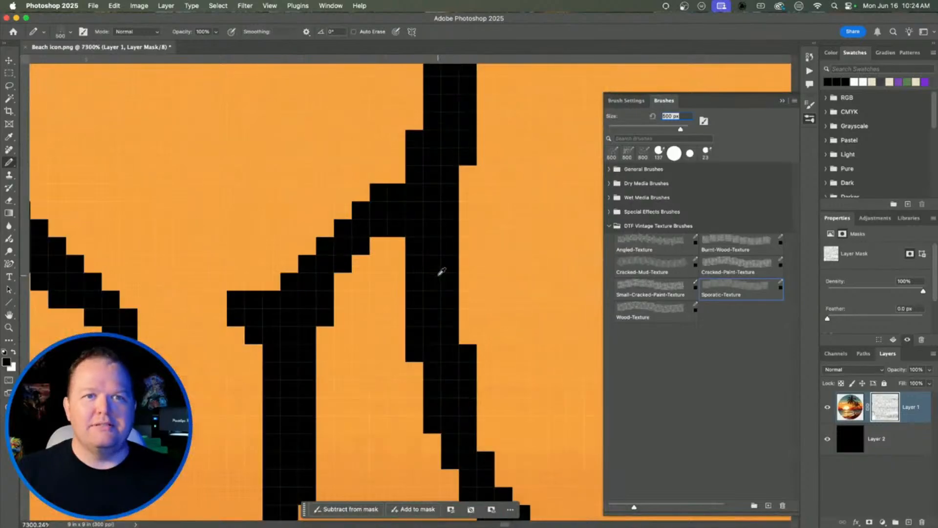
scroll(442, 272, "down", 12)
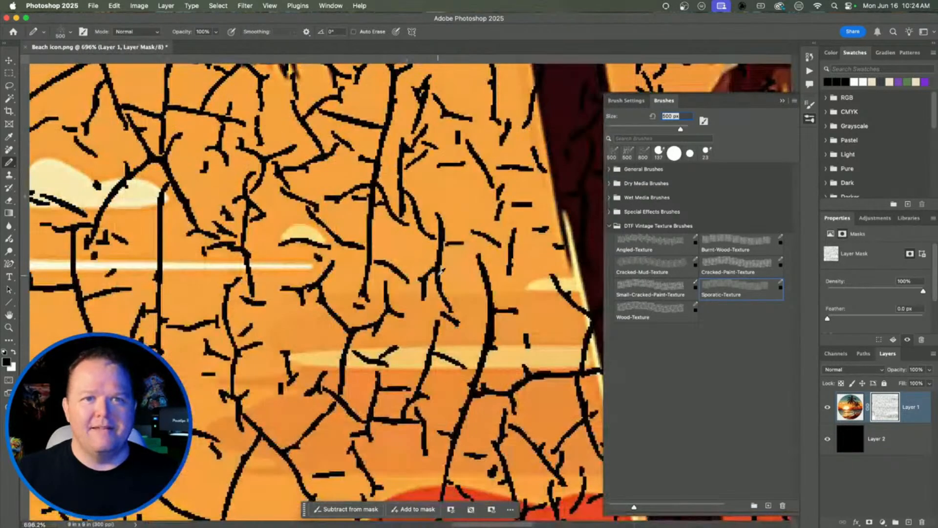
scroll(441, 272, "down", 5)
scroll(437, 274, "up", 1)
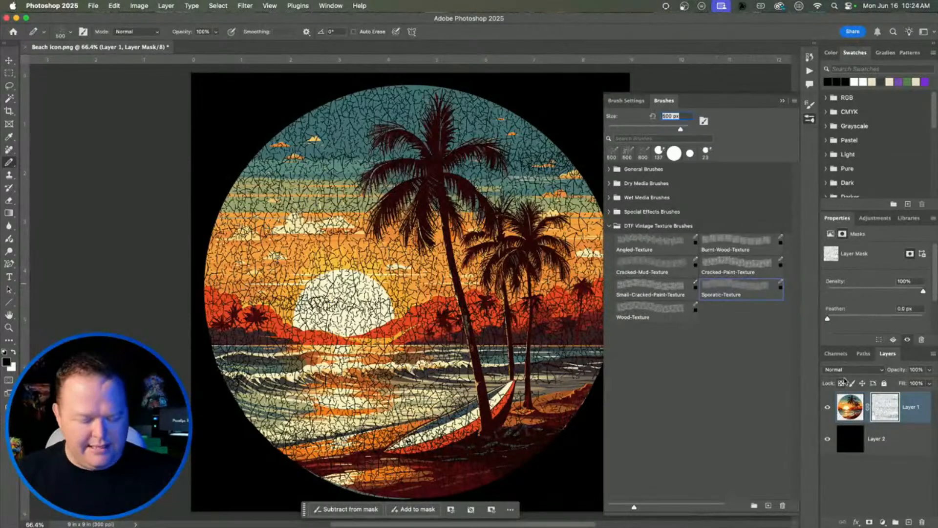
key("super+z")
Step: Close the Brushes panel, select the Move tool and open a new Finder window
left_click(810, 119)
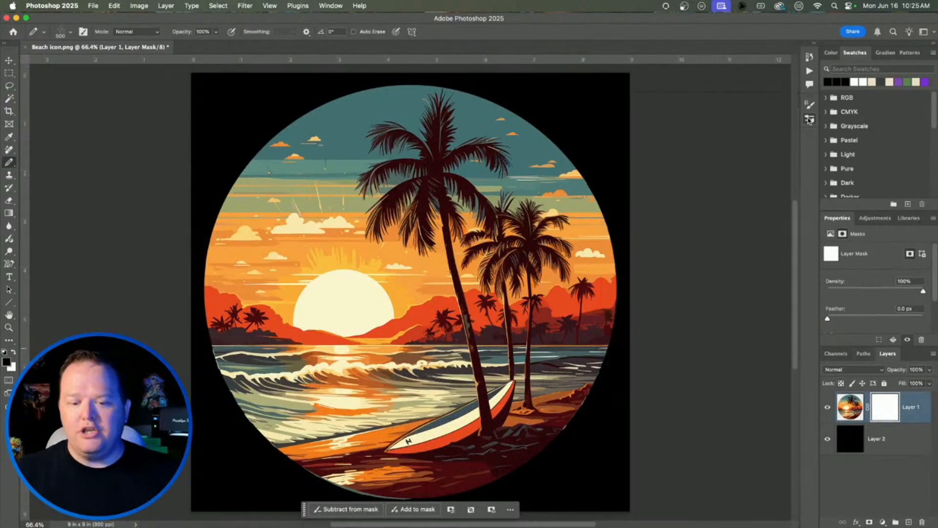
left_click(9, 60)
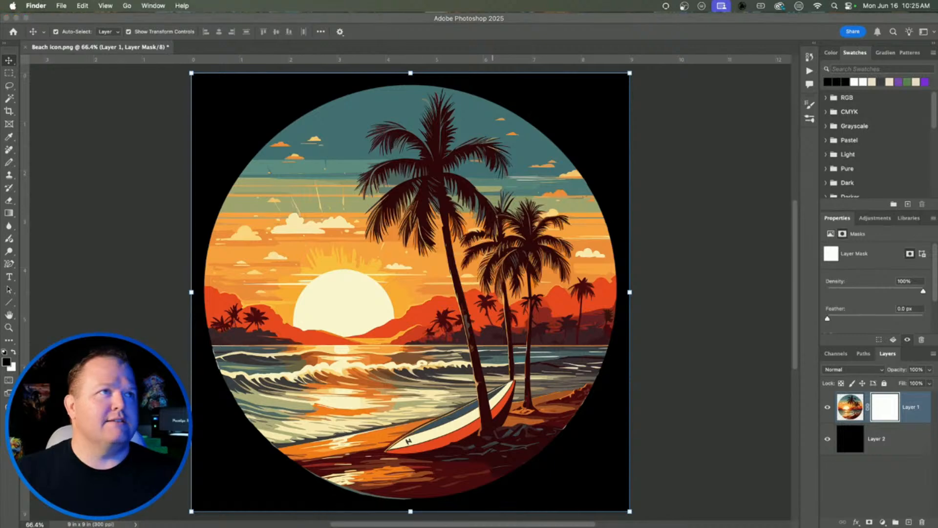
key("super+n")
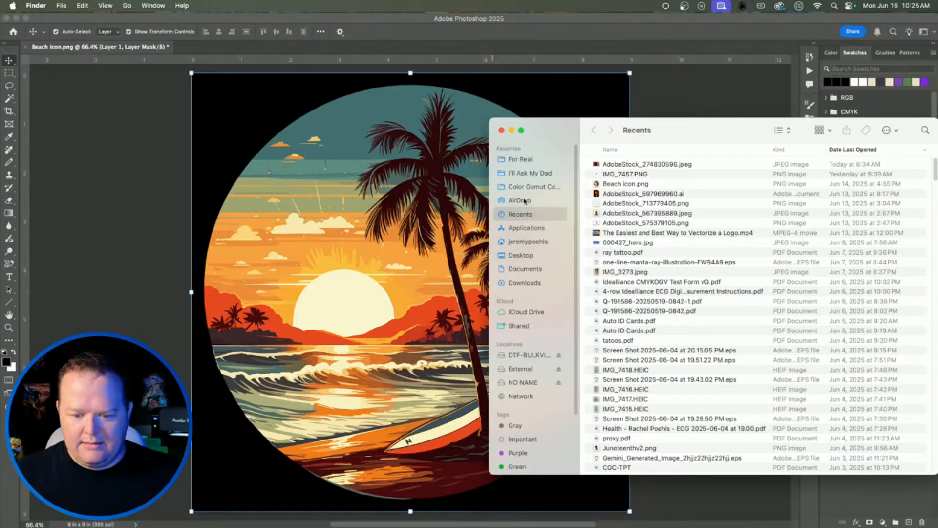
Step: Drag Burnt-Wood-Texture.jpg from the project folder onto Photoshop
left_click(526, 187)
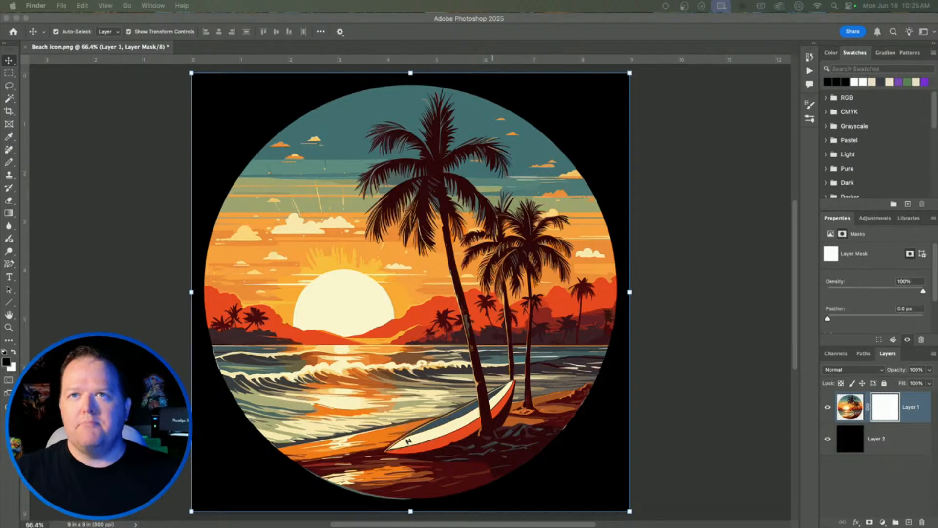
left_click_drag(878, 163, 144, 153)
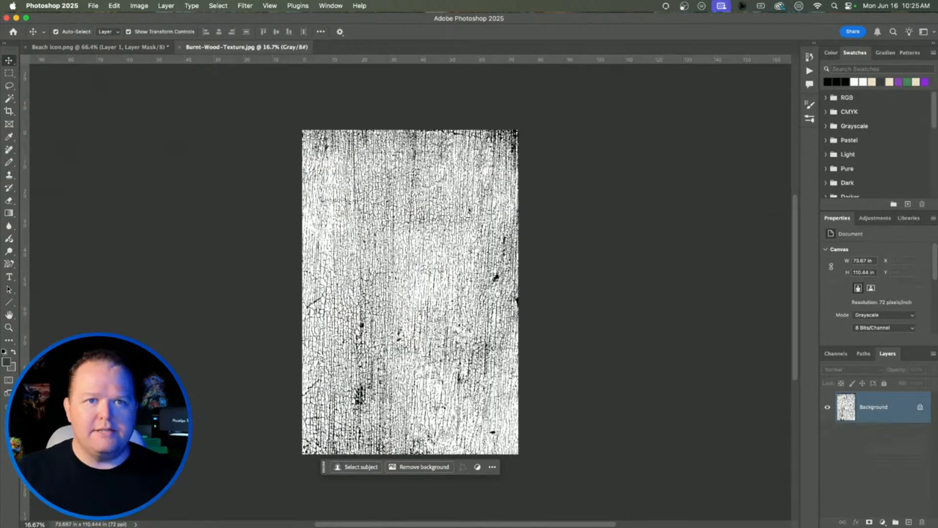
Step: Zoom in and out to inspect Burnt-Wood-Texture.jpg, then select the whole image
scroll(393, 262, "up", 10)
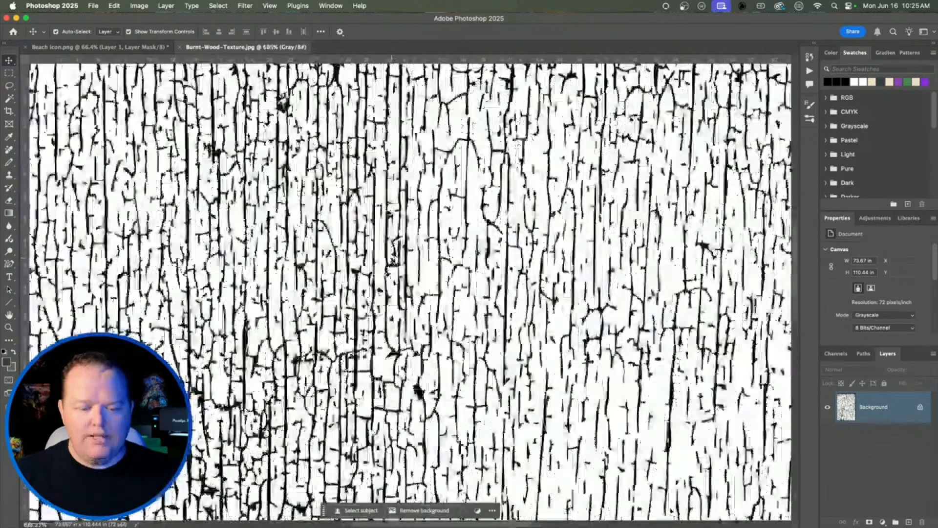
scroll(394, 261, "down", 10)
scroll(393, 261, "up", 5)
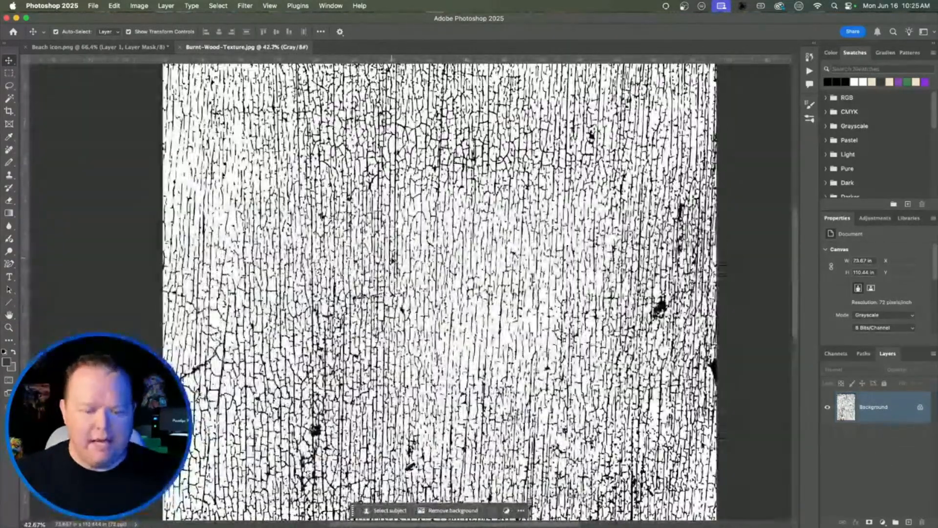
scroll(424, 259, "up", 6)
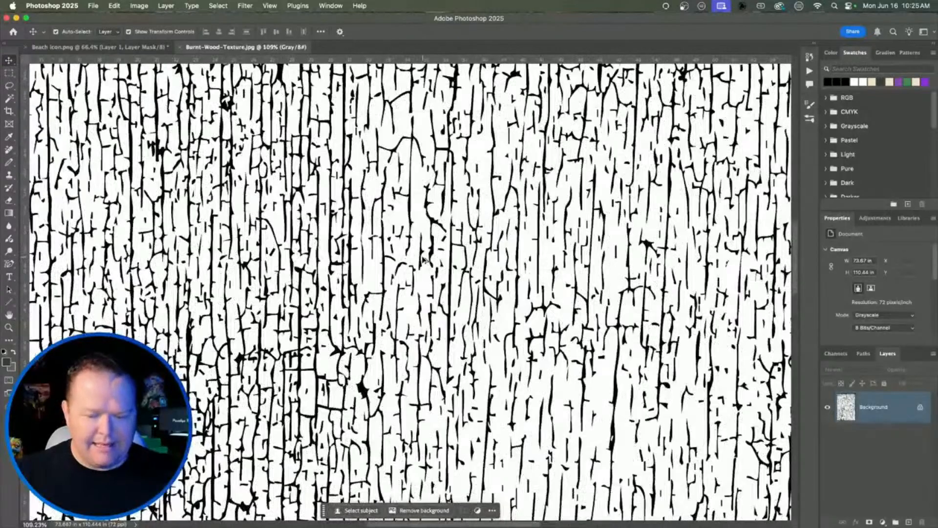
scroll(424, 258, "down", 5)
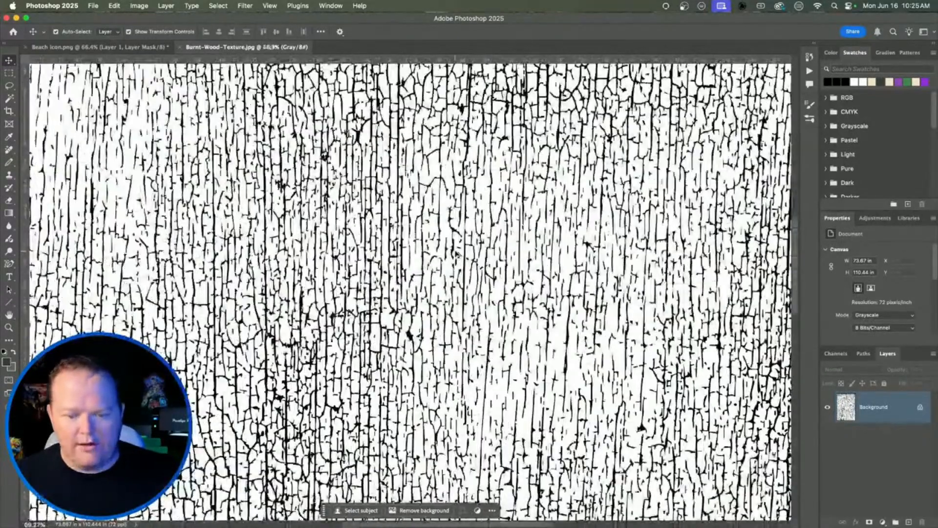
scroll(493, 244, "down", 2)
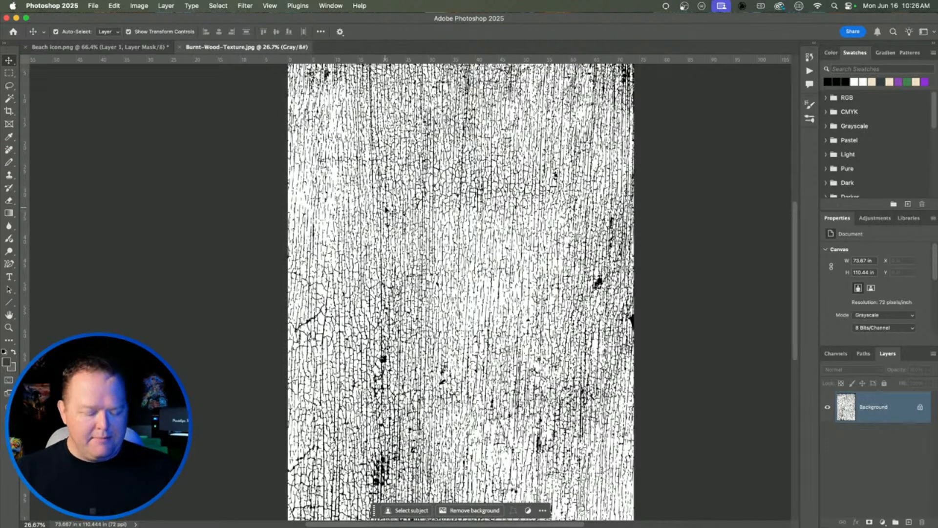
key("super+a")
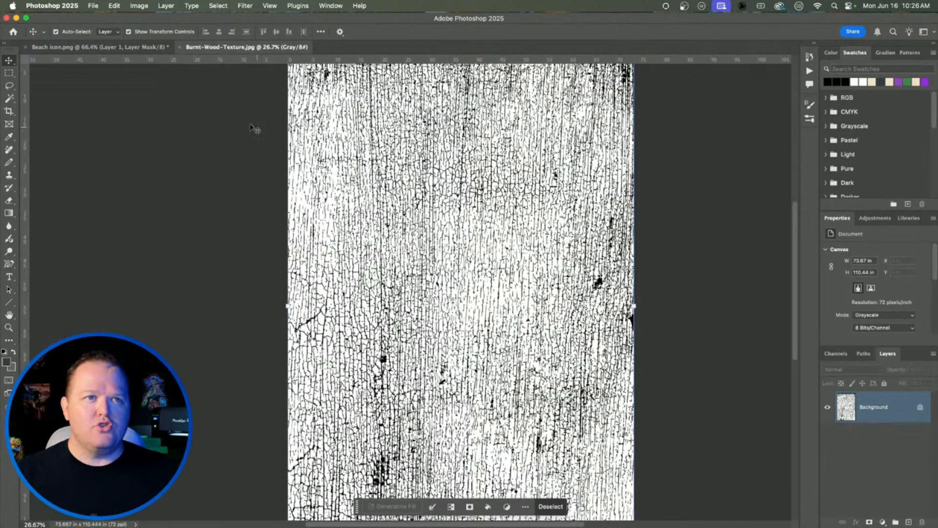
Step: Paste the crackle texture into Layer 1's mask in the Beach icon document
left_click(106, 46)
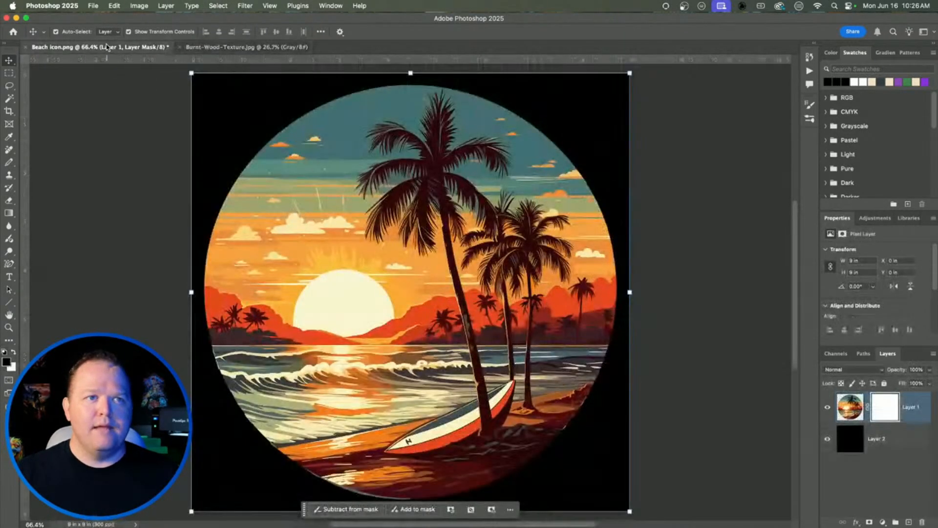
left_click(886, 409)
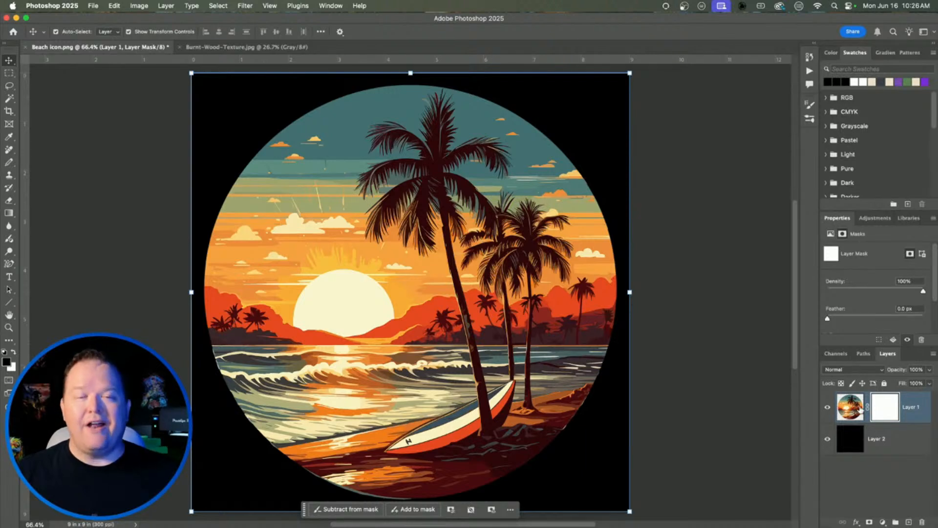
left_click(886, 407, "alt")
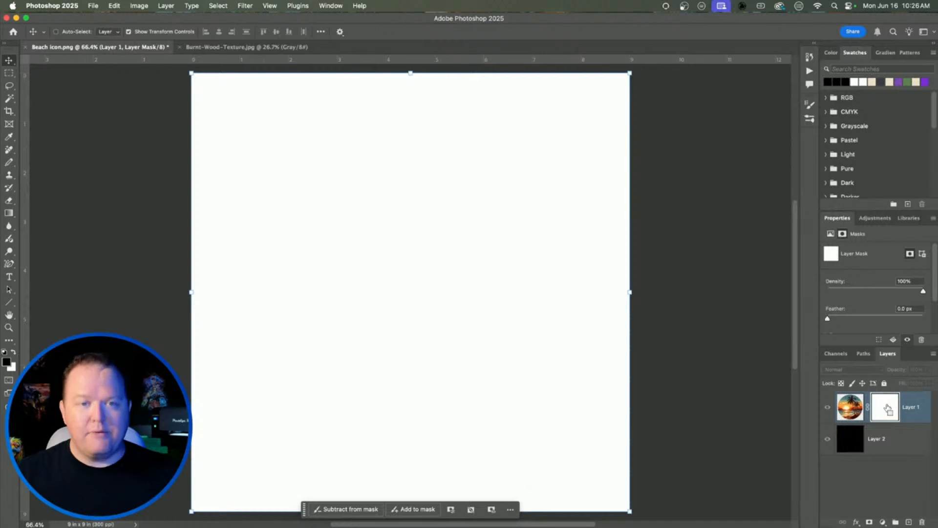
key("super+v")
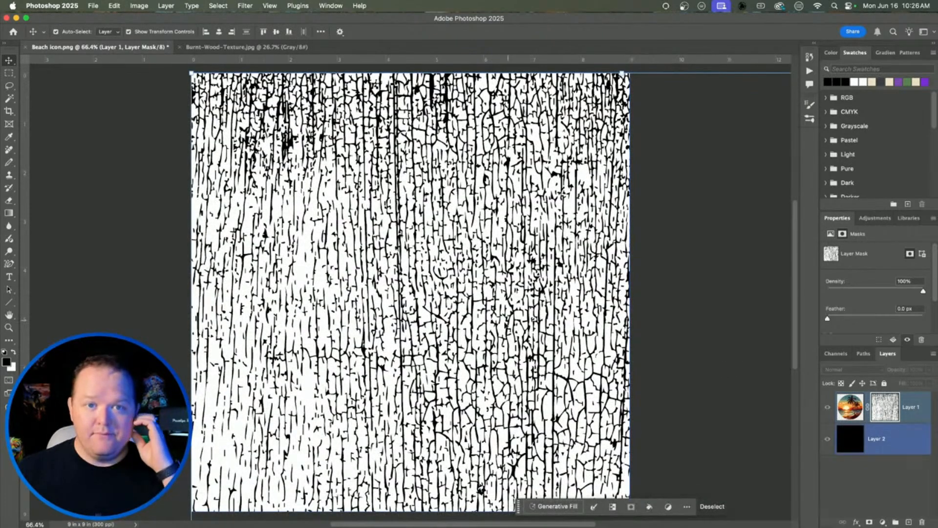
Step: Scale the pasted texture down to about 72% to fit the canvas and commit
scroll(503, 325, "down", 6)
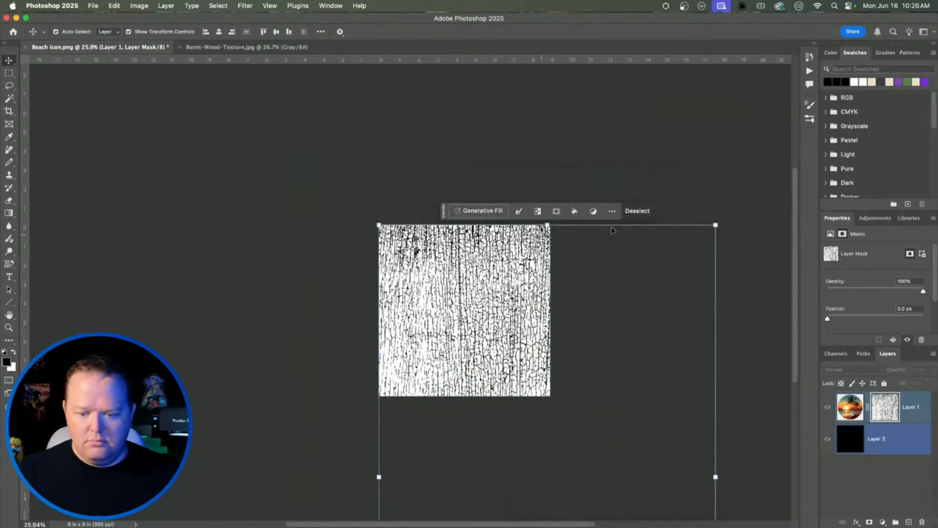
left_click_drag(715, 224, 655, 237)
left_click_drag(462, 331, 429, 261)
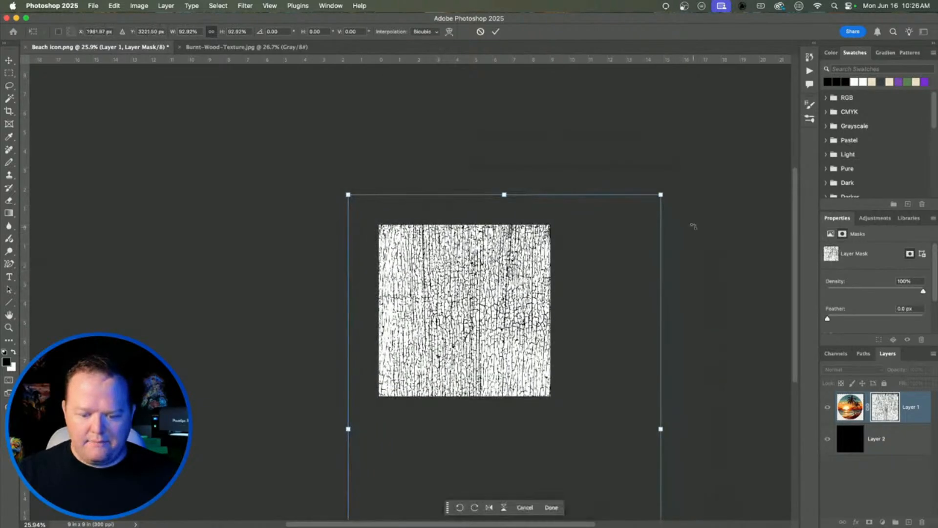
left_click_drag(666, 200, 593, 304)
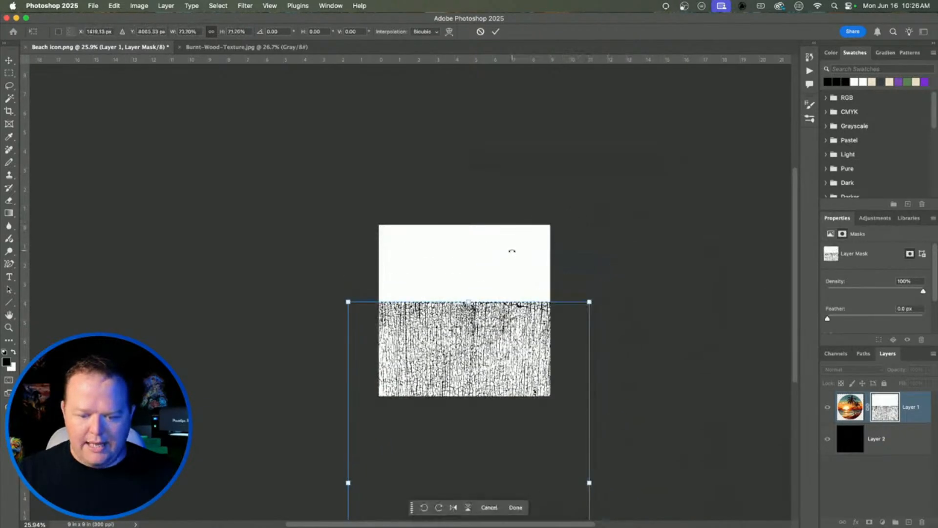
left_click_drag(506, 348, 500, 197)
key("Return")
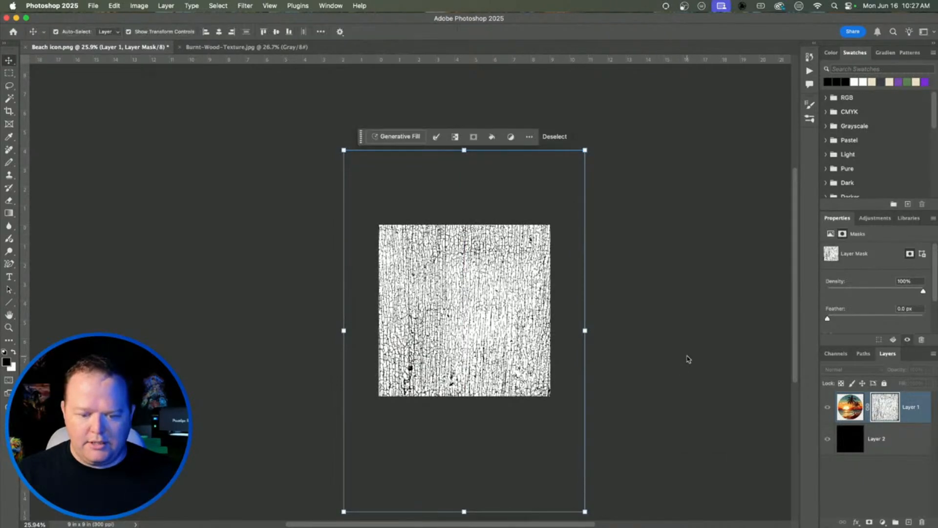
left_click(689, 359)
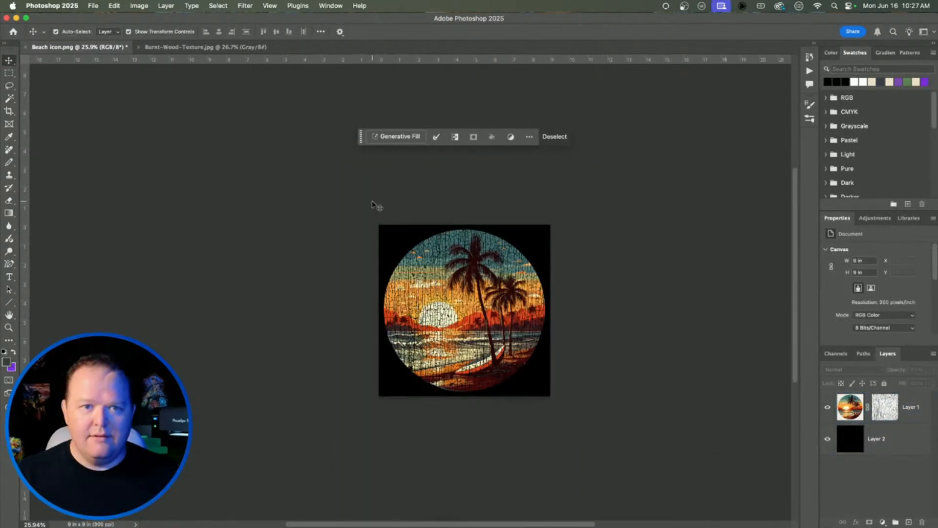
Step: Fit the view, zoom in on the crack edges, then target Layer 1's mask
key("super+0")
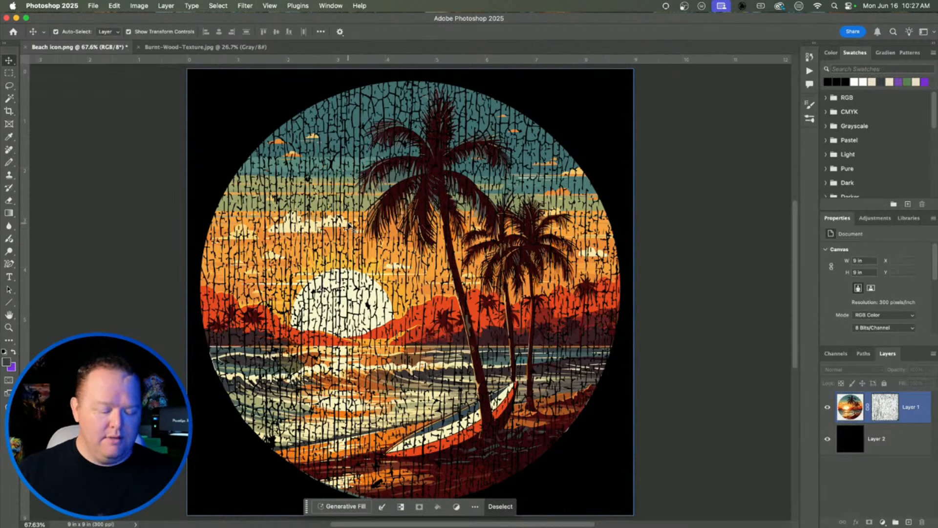
left_click(350, 226)
scroll(349, 226, "up", 10)
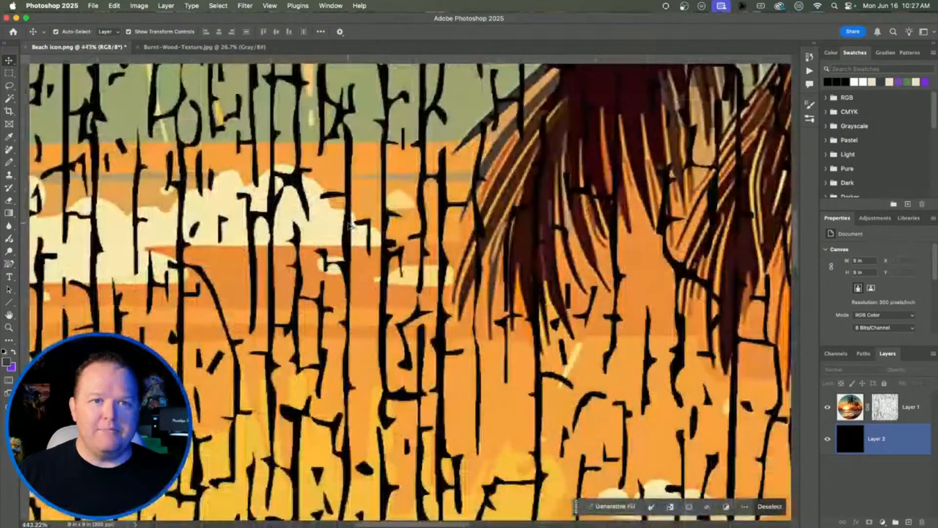
scroll(348, 227, "up", 15)
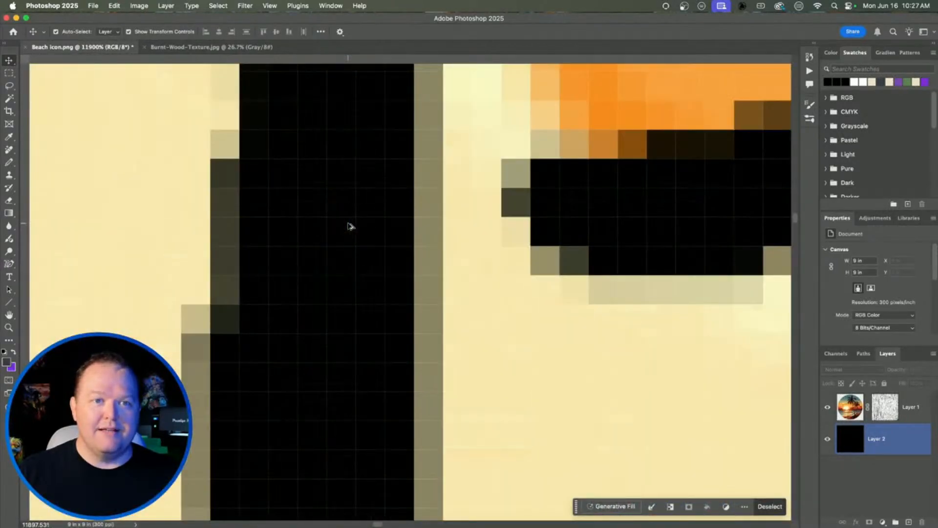
scroll(349, 226, "down", 20)
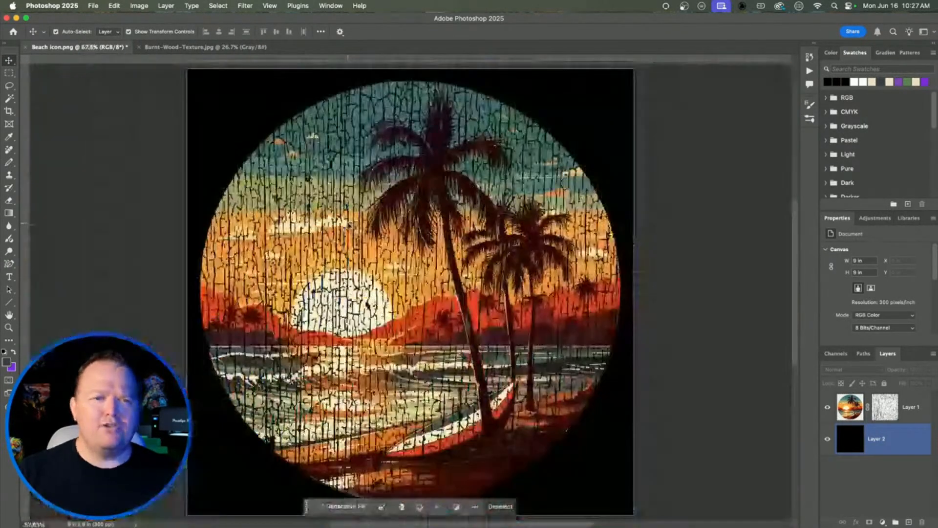
left_click(512, 297)
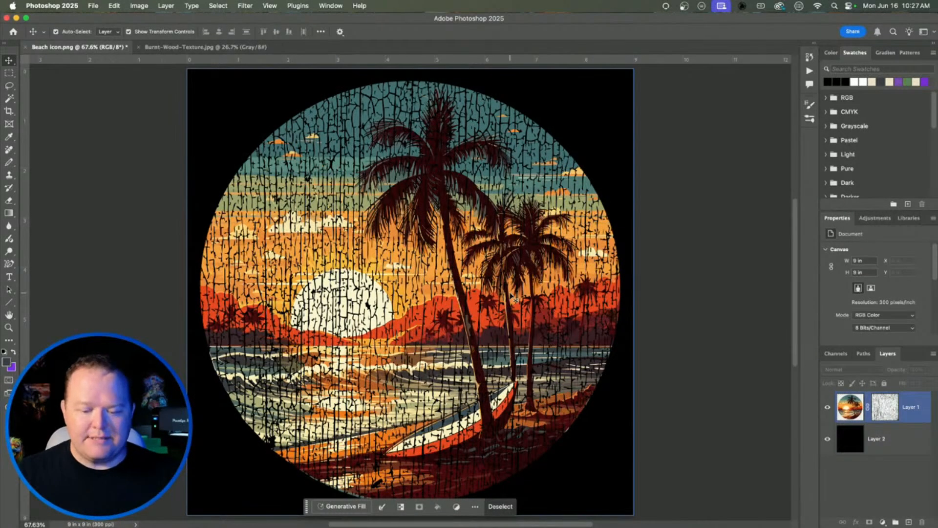
left_click(882, 407)
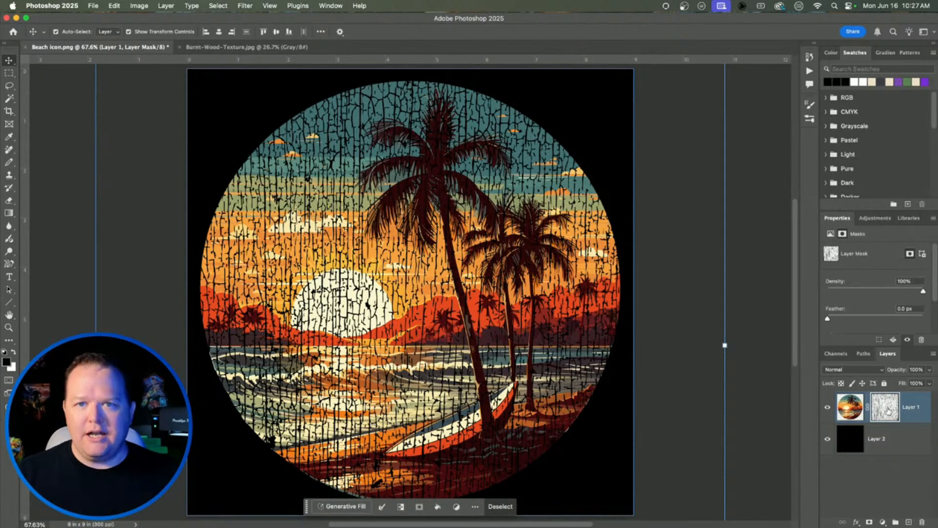
Step: Apply Image > Adjustments > Threshold at level 128 to Layer 1's crack mask
left_click(143, 7)
mouse_move(153, 33)
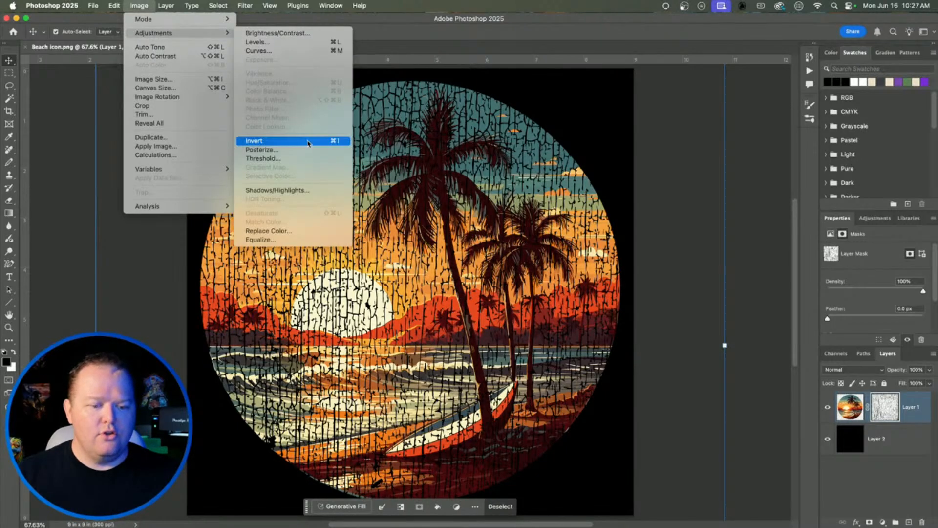
left_click(292, 159)
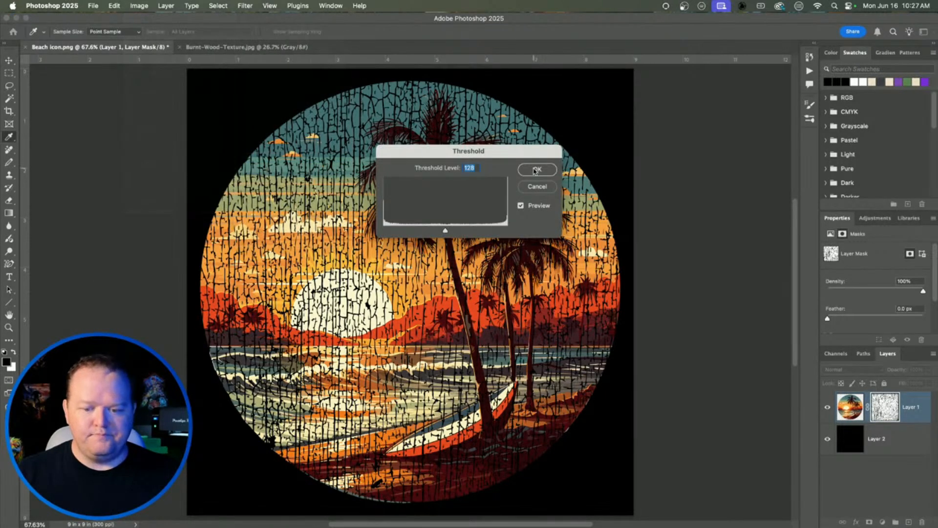
left_click(536, 170)
key("v")
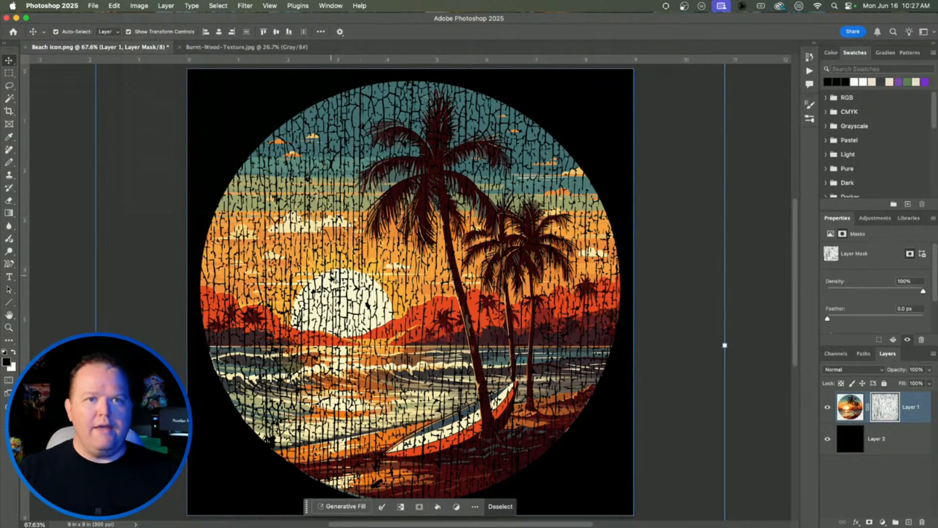
Step: Select Layer 2 to check the hard-edged cracks, then switch over to Illustrator
scroll(331, 276, "up", 15)
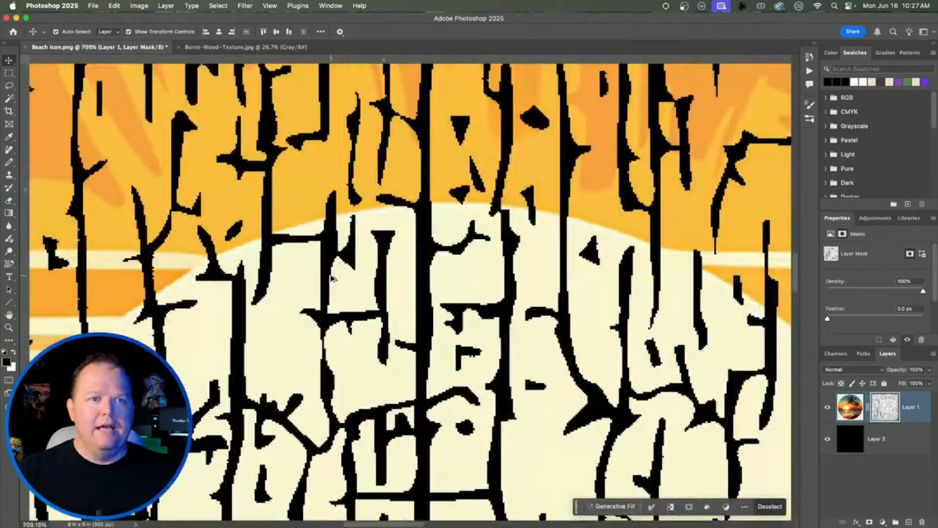
left_click(330, 277)
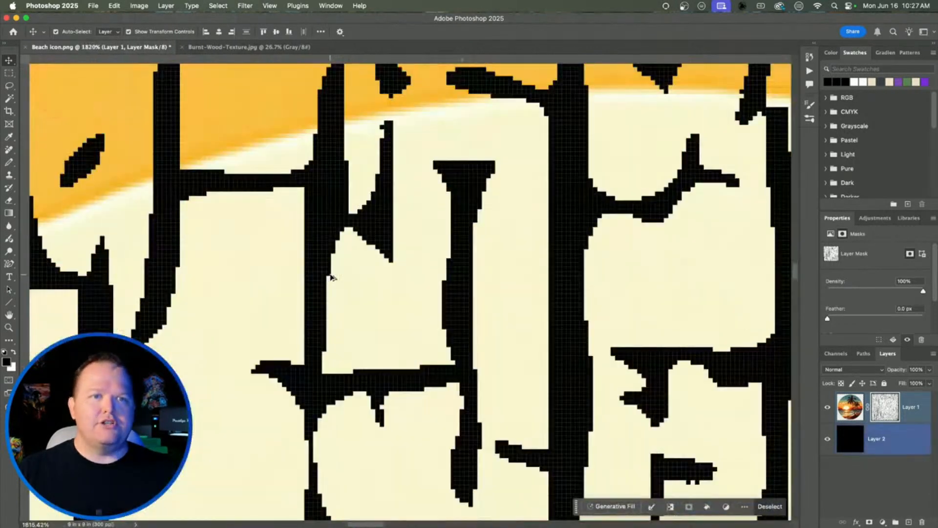
scroll(330, 276, "down", 15)
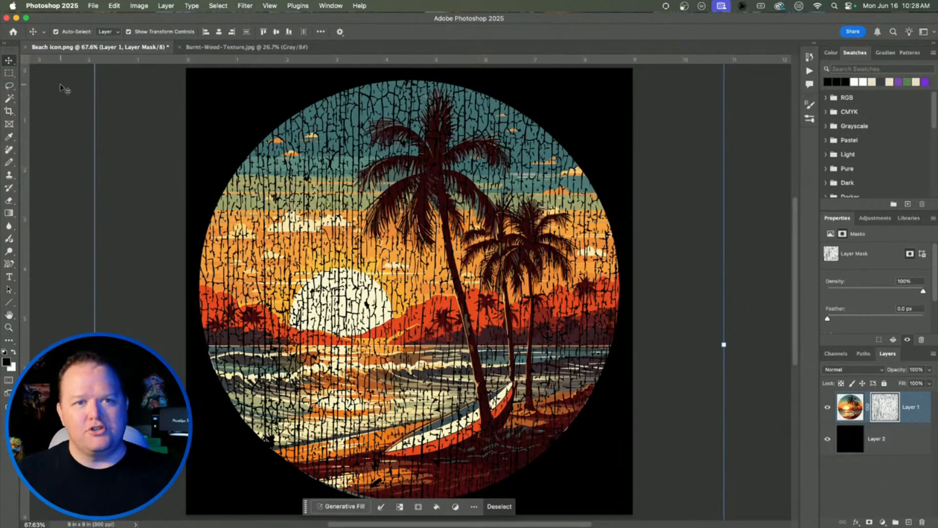
key("super+Tab")
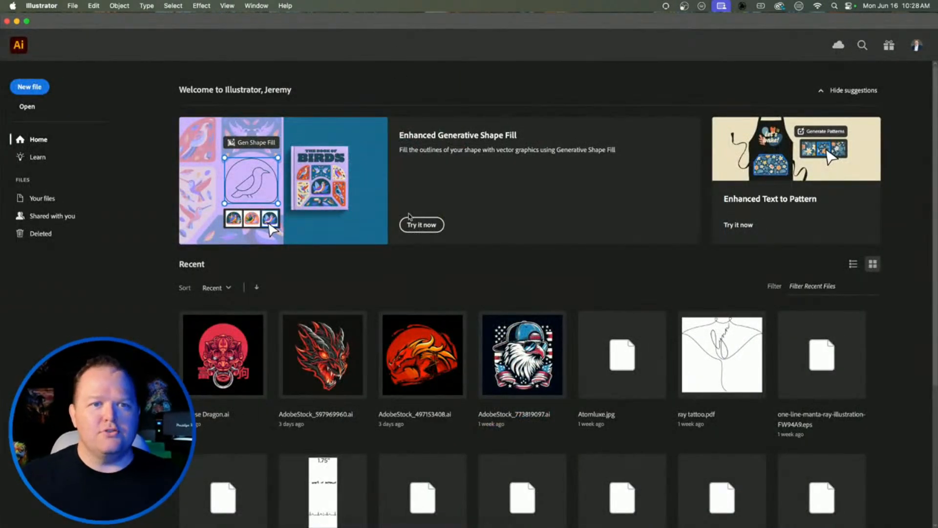
Step: Open AdobeStock_497153408.ai from Recent files, fit the artboard, and browse Layer 1's group contents
scroll(440, 367, "down", 5)
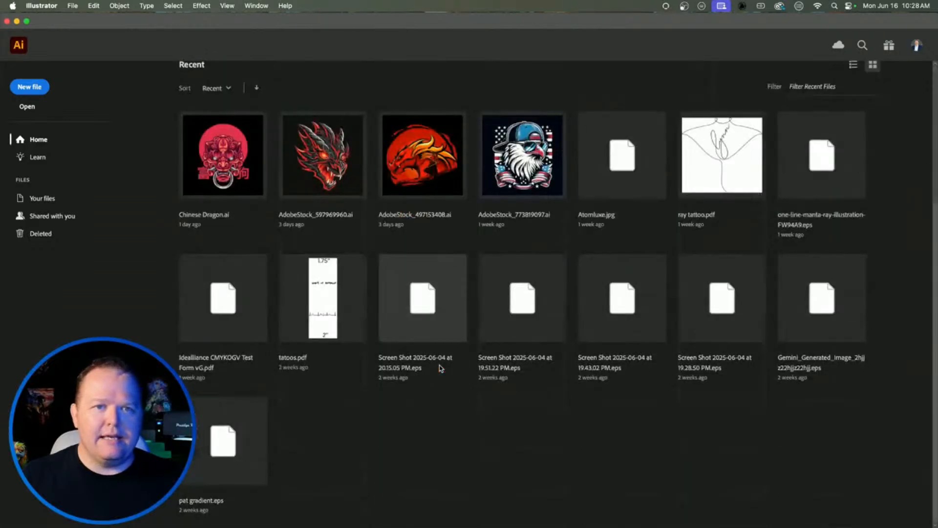
left_click(414, 157)
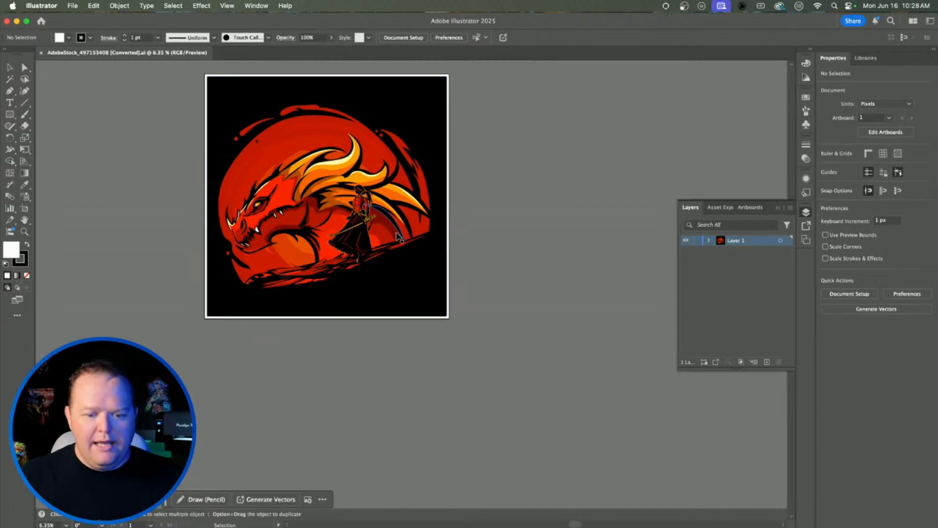
key("super+0")
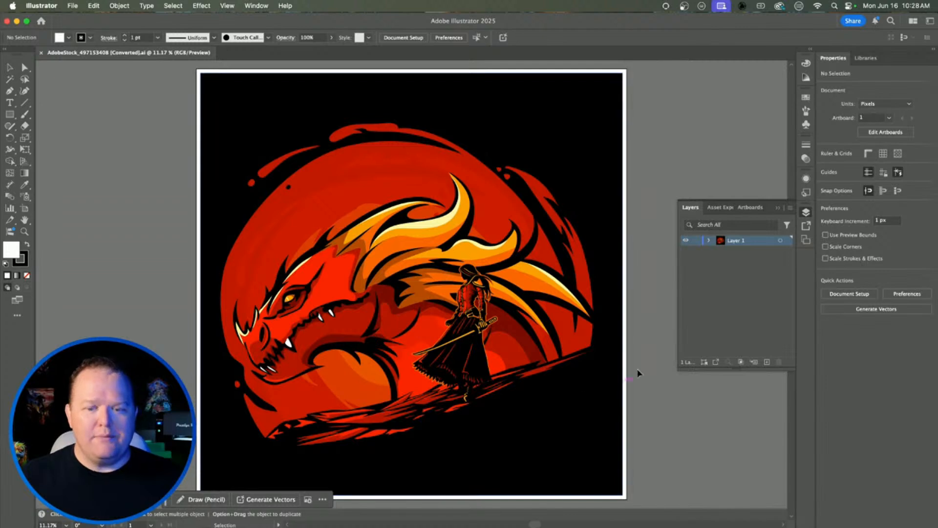
left_click(708, 241)
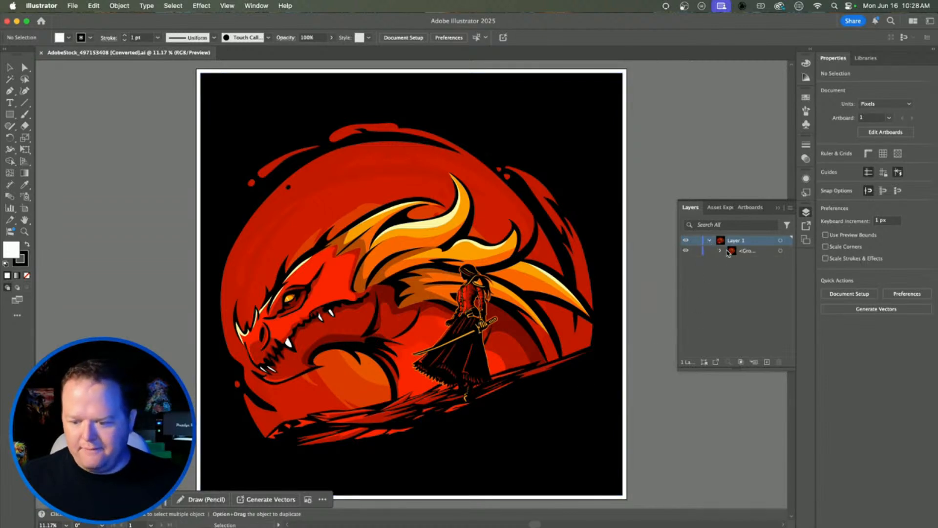
left_click(719, 251)
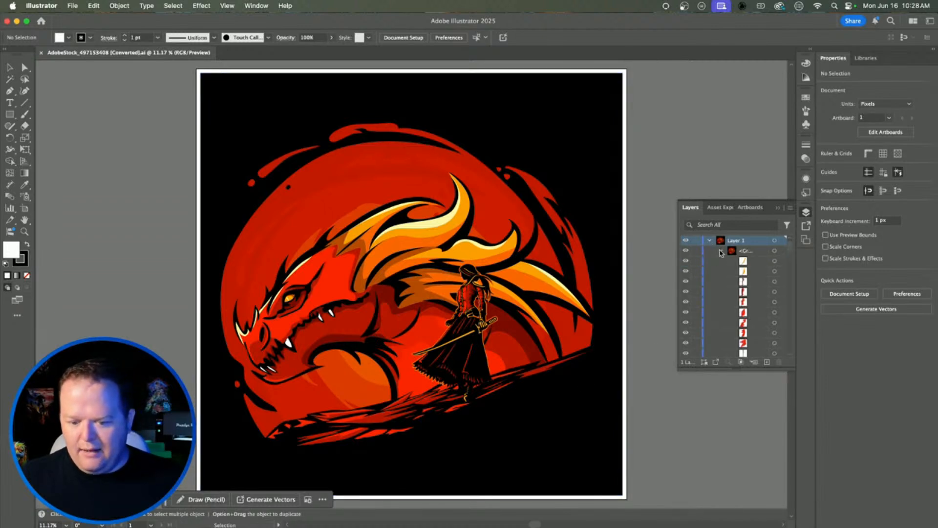
left_click(721, 251)
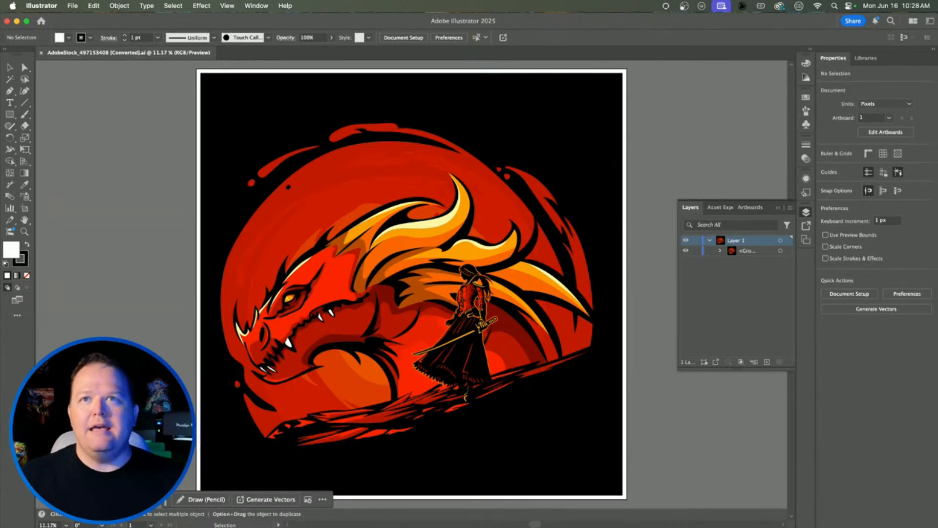
Step: Quick Look through the Angled, Burnt-Wood, Small-Cracked-Paint and Sporatic textures, then select Cracked-Mud-Texture.ai
left_click_drag(937, 30, 565, 112)
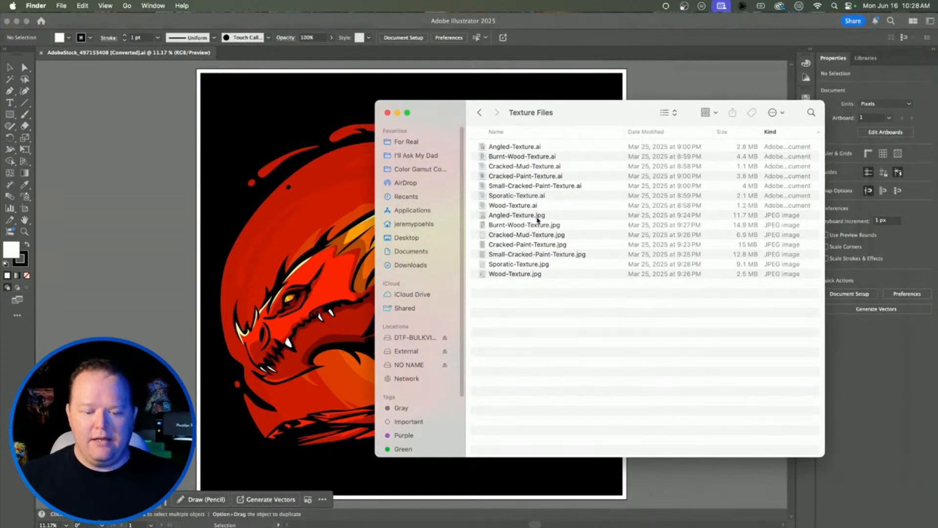
left_click(527, 216)
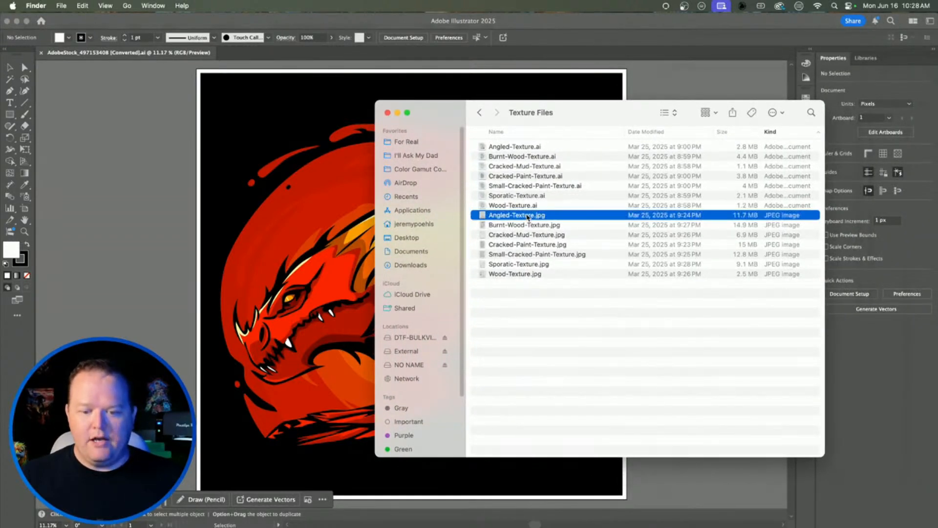
key("space")
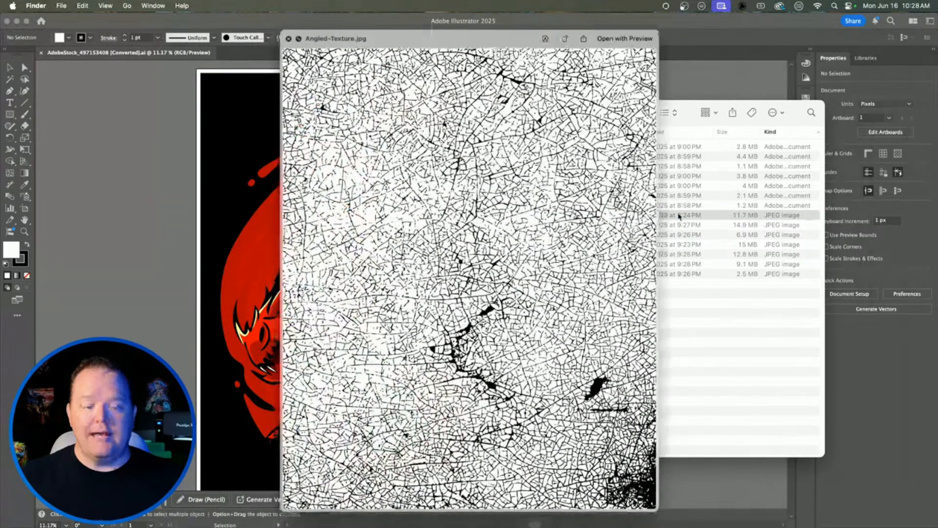
key("Down")
key("Down")
key("Down")
key("Down")
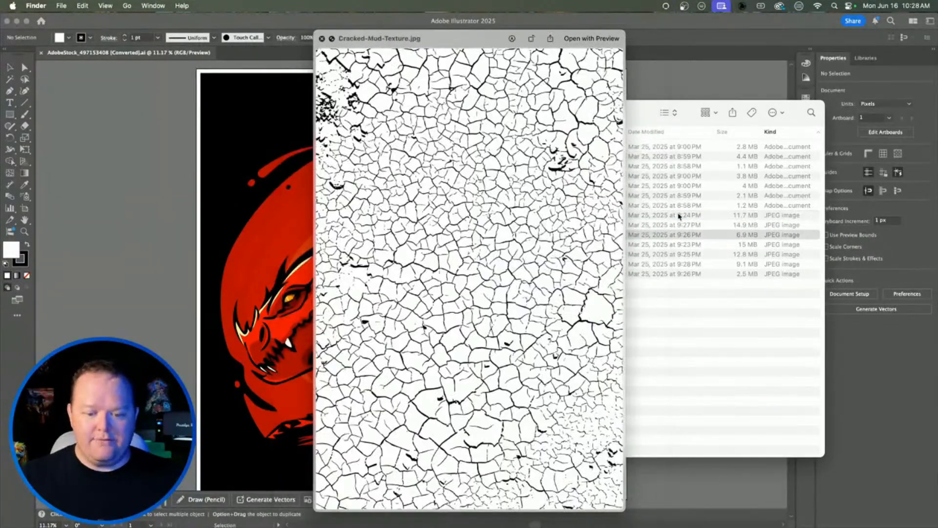
key("Down")
key("Down")
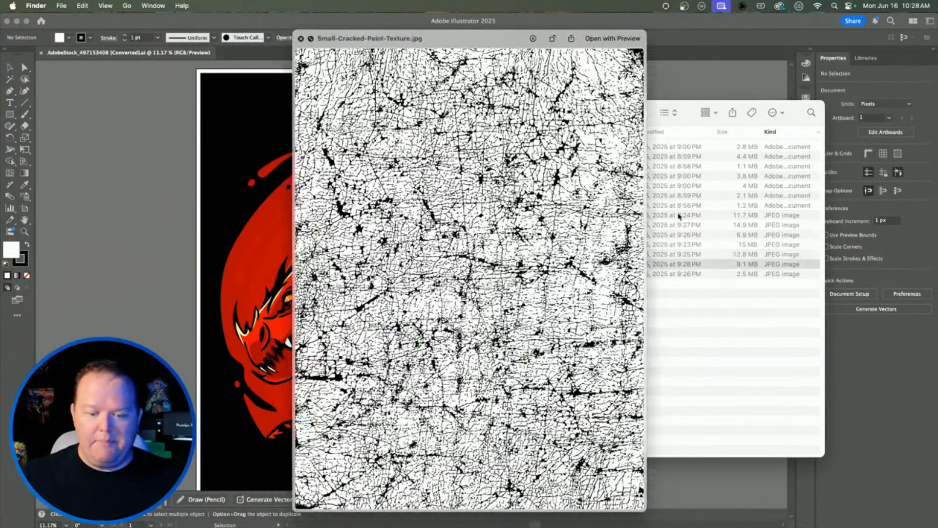
key("Up")
key("Up")
key("Up")
key("Up")
key("Up")
key("Up")
key("Up")
key("Up")
key("Up")
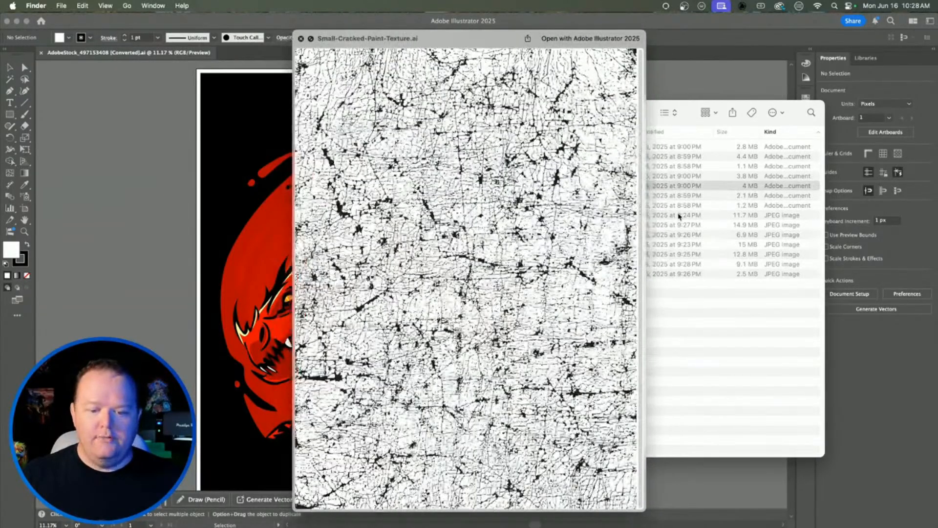
key("Up")
key("Up")
key("Up")
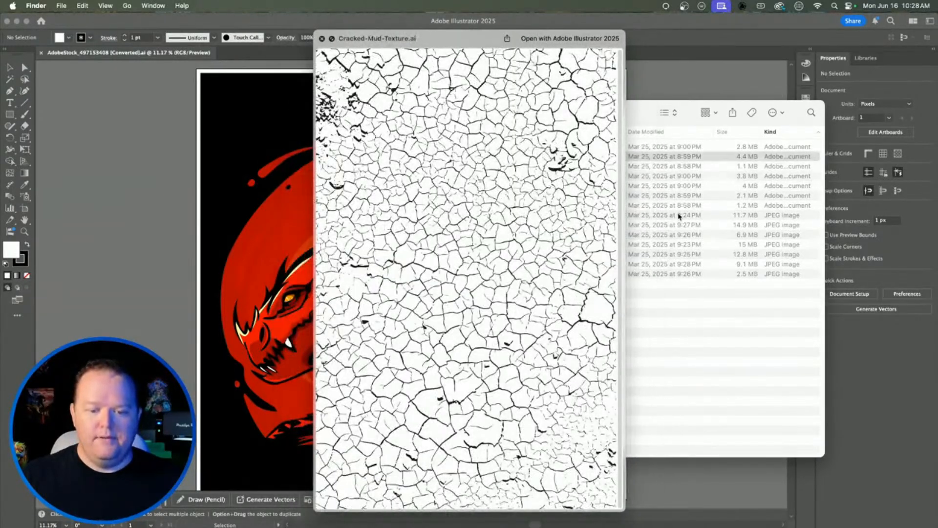
key("space")
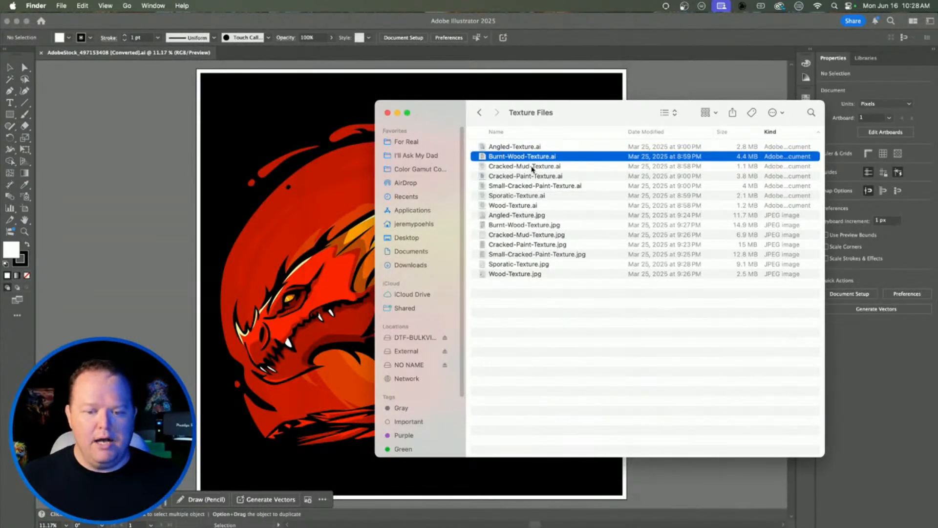
left_click(532, 167)
left_click(533, 168)
Step: Open Cracked-Mud-Texture.ai in Illustrator and move its artwork up and to the right
double_click(567, 167)
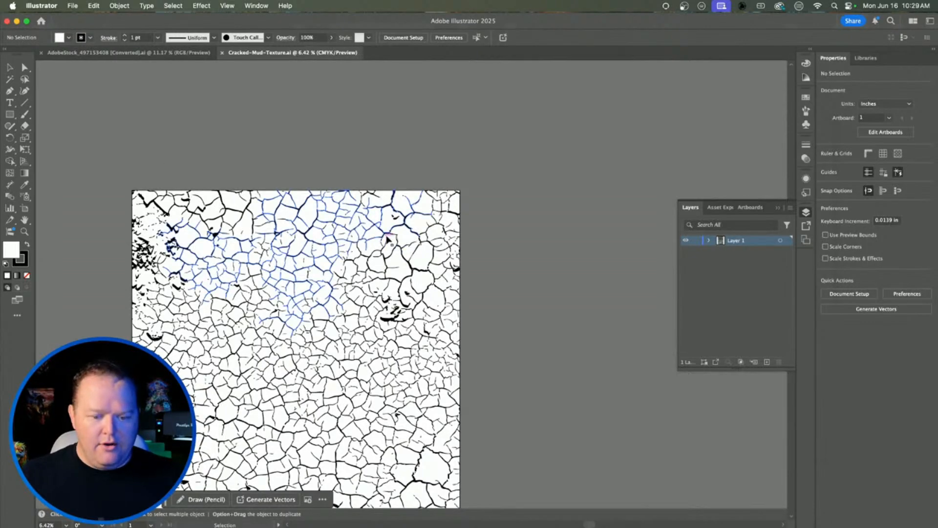
left_click(404, 225)
left_click_drag(404, 225, 584, 100)
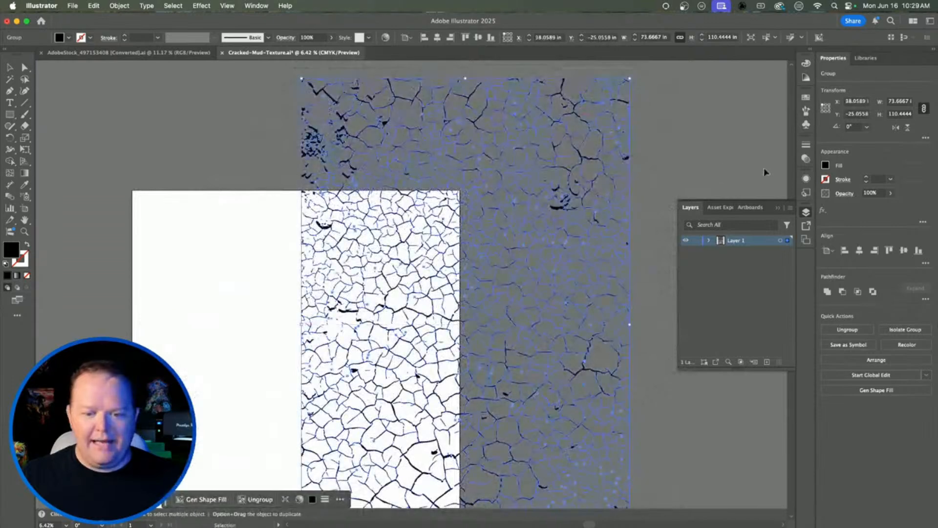
Step: Confirm the texture's fill is solid black (K 100), shift the group left, and return to the dragon document
left_click(825, 165)
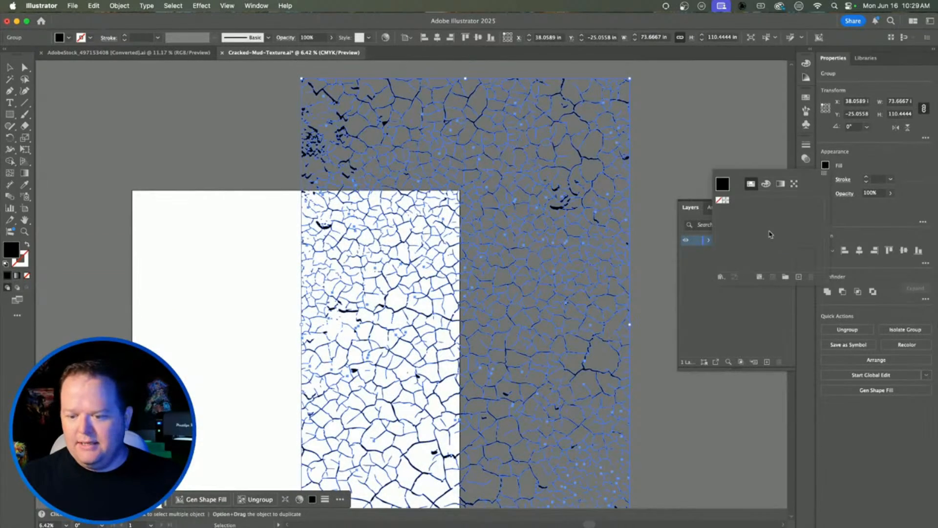
left_click(766, 184)
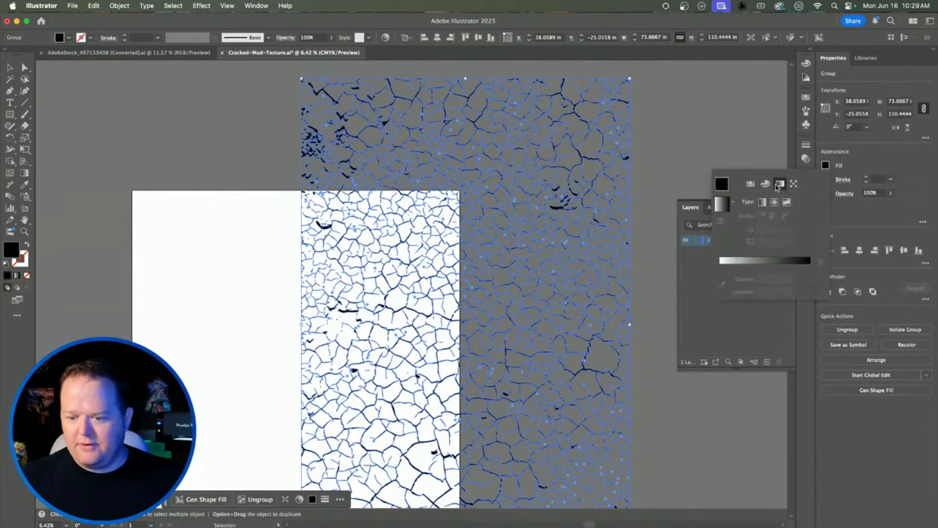
left_click(751, 184)
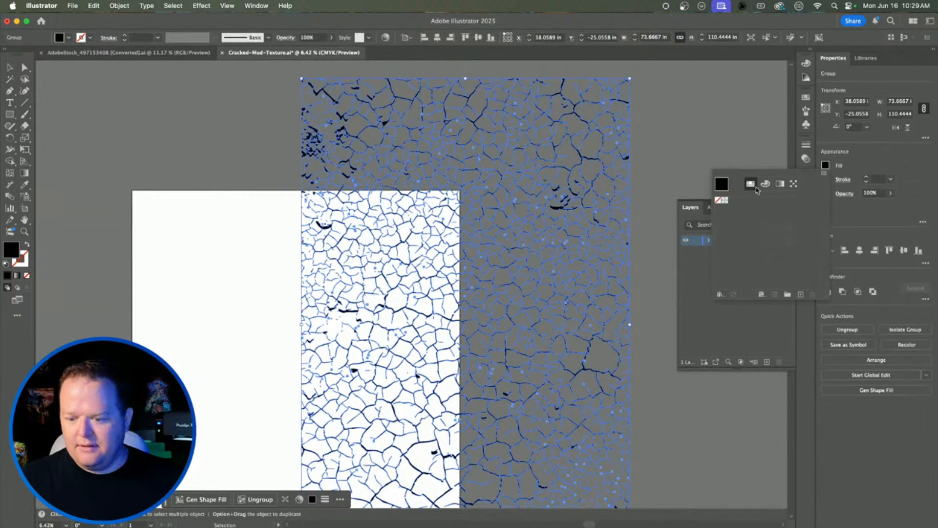
left_click(766, 184)
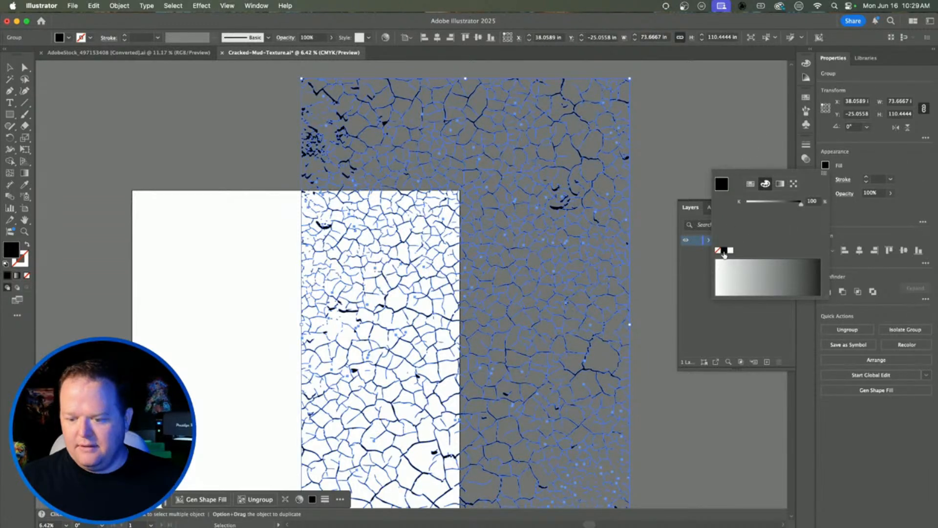
left_click(739, 116)
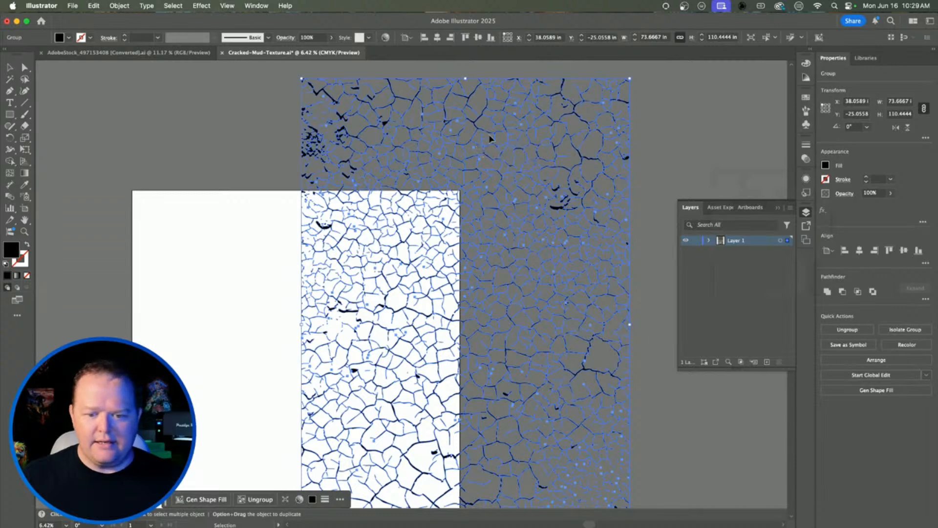
left_click_drag(489, 139, 353, 134)
left_click(127, 53)
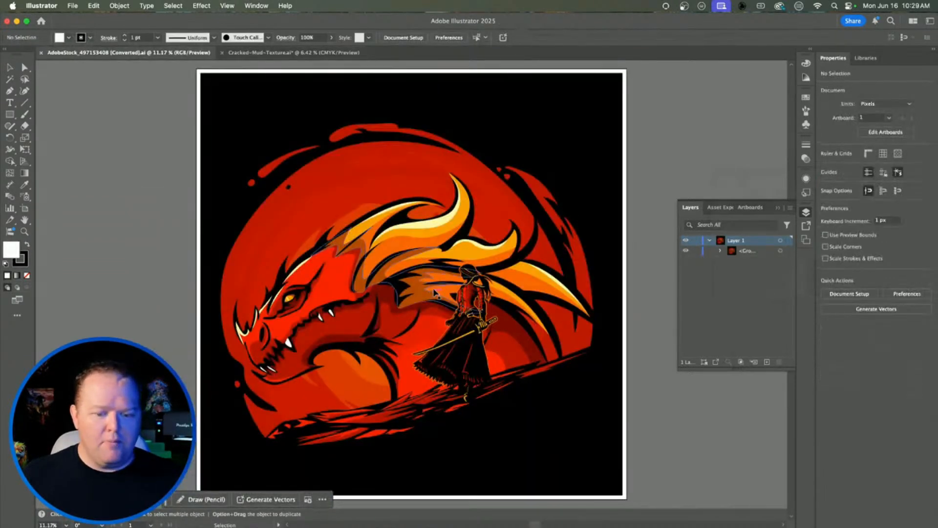
Step: Paste the cracked-mud texture into the dragon document and zoom out to see it whole
key("a")
key("super+v")
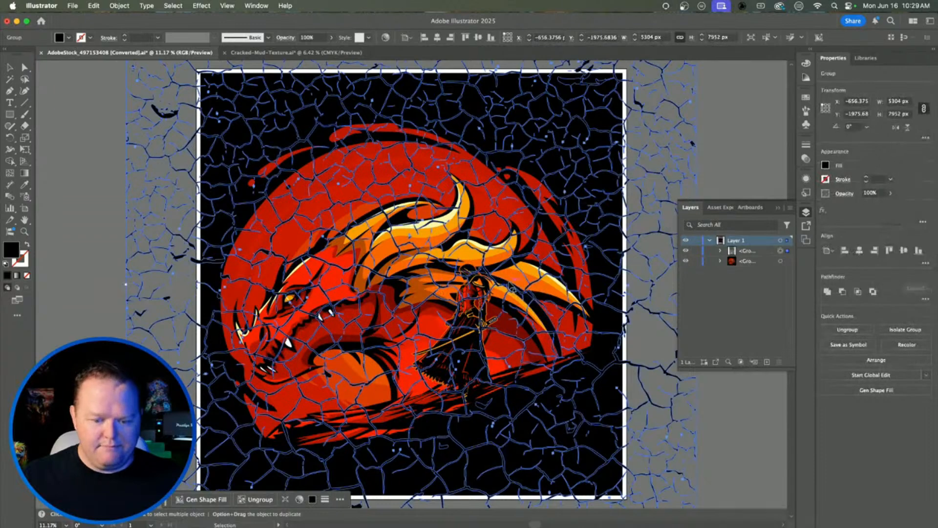
key("v")
left_click(745, 126)
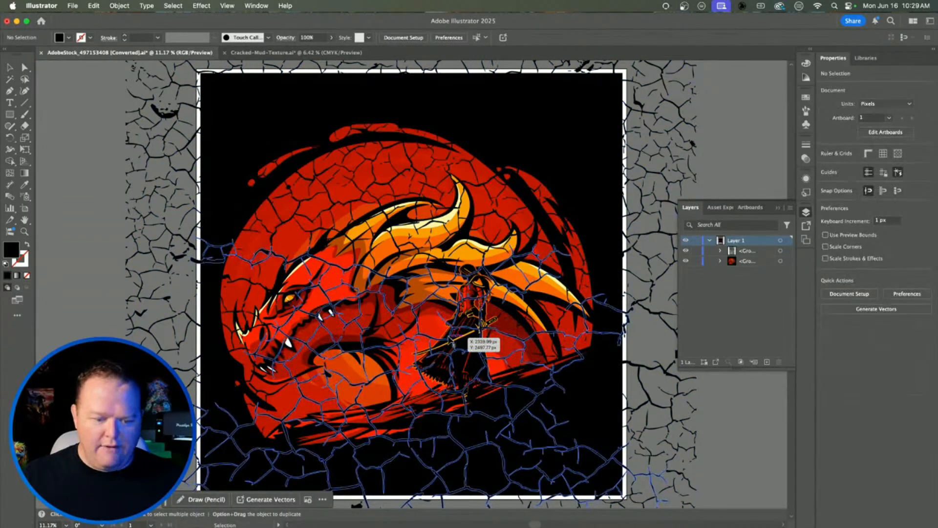
key("super+minus")
key("super+minus")
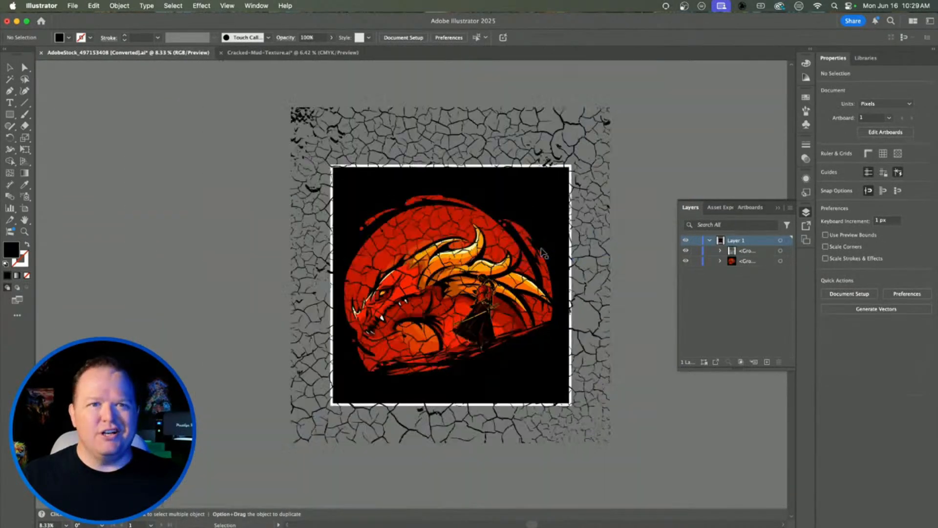
Step: Scale the texture group down by its corner and edges and position it over the artboard
left_click(595, 84)
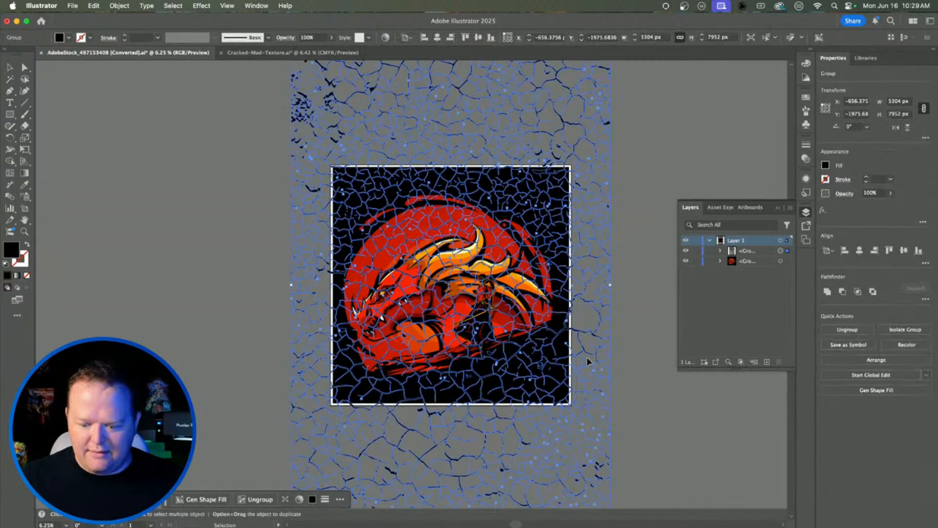
scroll(588, 360, "down", 1)
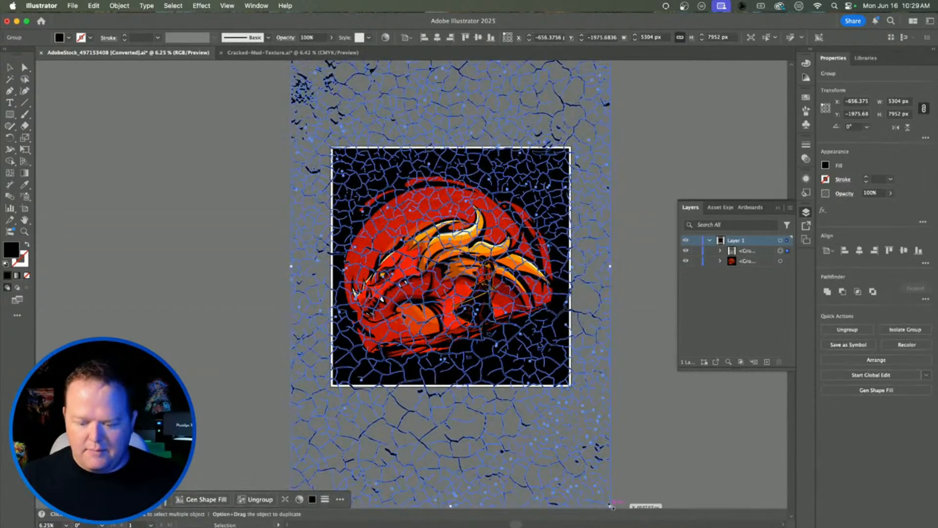
left_click_drag(612, 506, 535, 319)
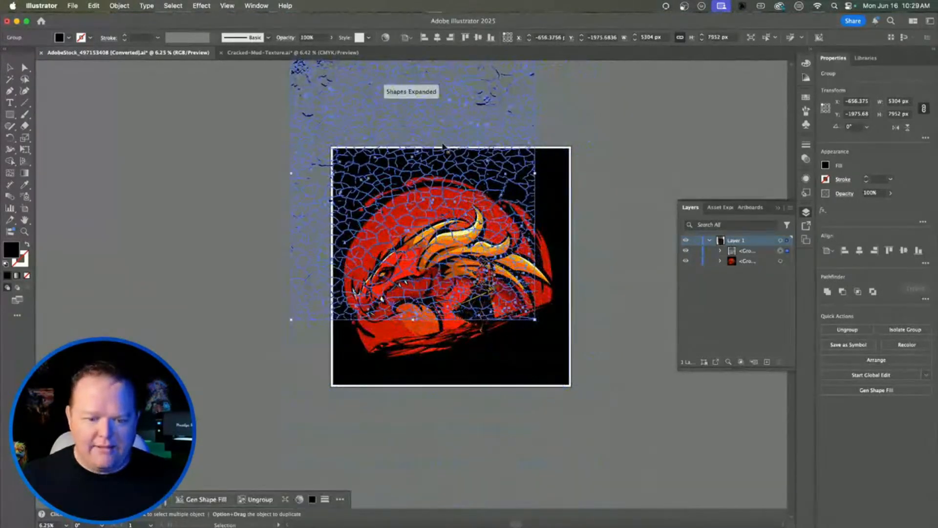
left_click_drag(397, 127, 428, 214)
left_click_drag(569, 410, 571, 376)
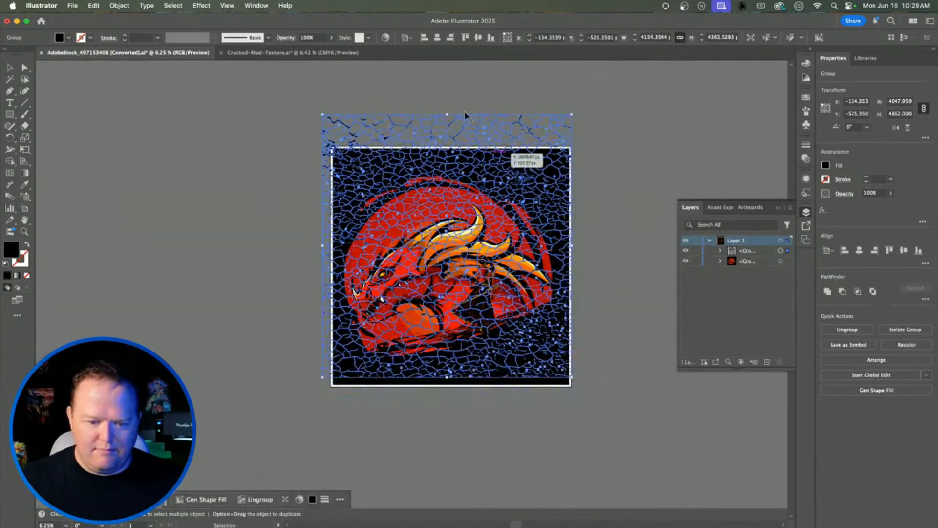
left_click_drag(447, 116, 453, 153)
left_click(603, 173)
left_click_drag(460, 283, 472, 279)
Step: Rotate the texture about 9.7° and nudge it to cover the artboard
mouse_move(579, 147)
left_mouse_down()
mouse_move(597, 142)
mouse_move(585, 133)
left_mouse_up()
left_click(601, 142)
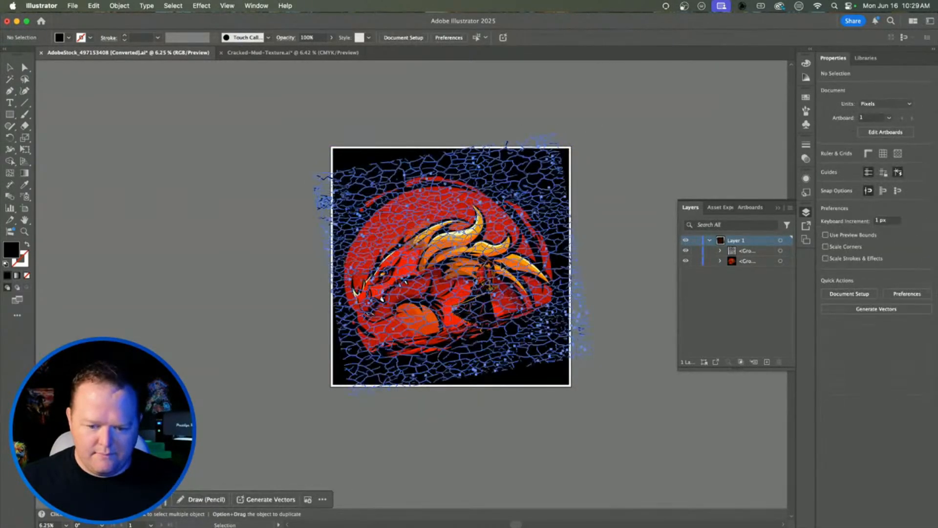
left_click_drag(519, 266, 513, 261)
scroll(460, 284, "up", 1)
scroll(460, 285, "up", 1)
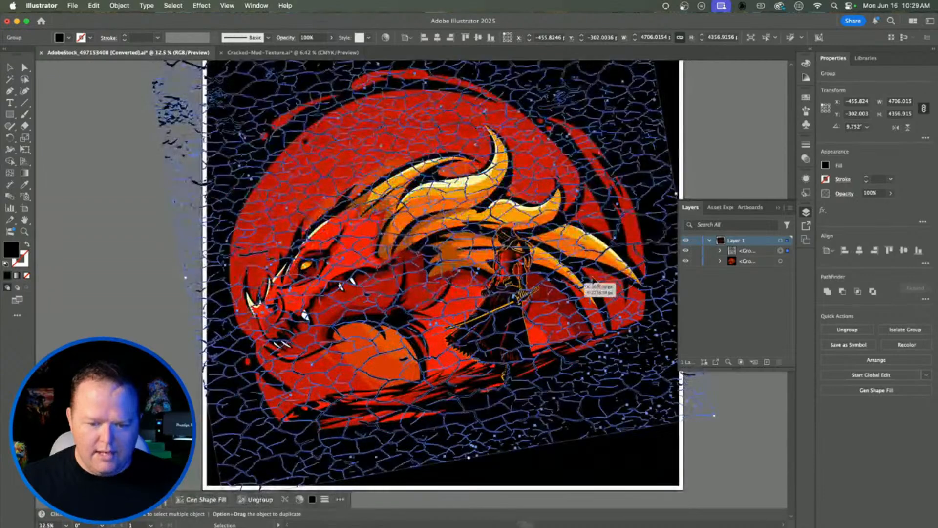
left_click(128, 225)
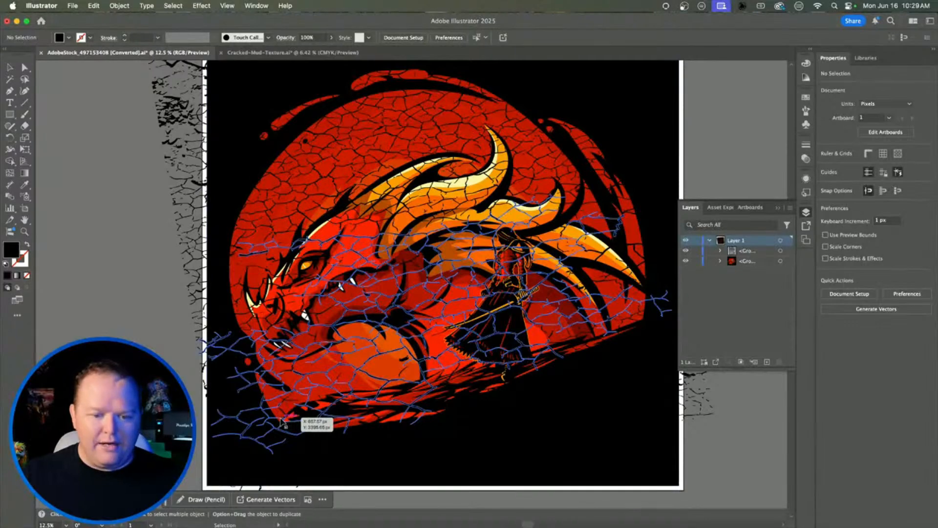
scroll(284, 421, "down", 1)
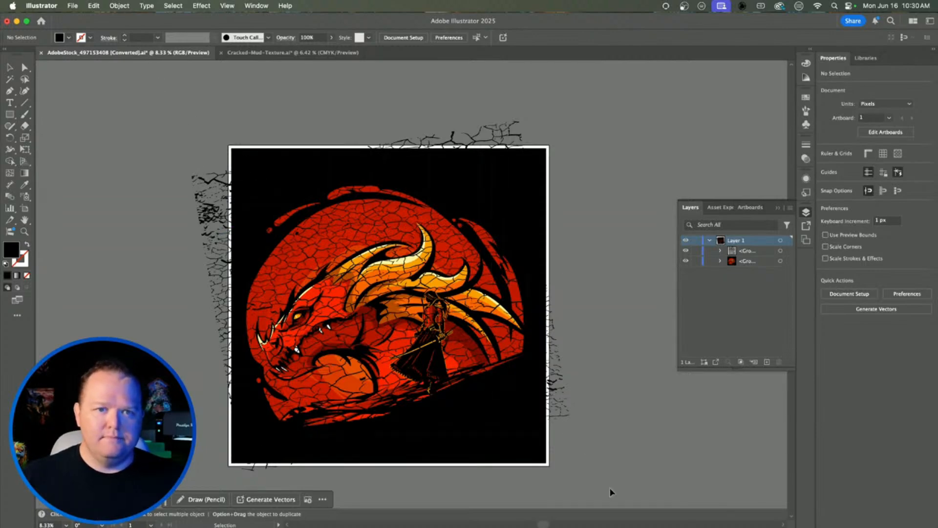
Step: Select all artwork and convert its strokes to filled shapes with Object > Path > Outline Stroke
key("super+a")
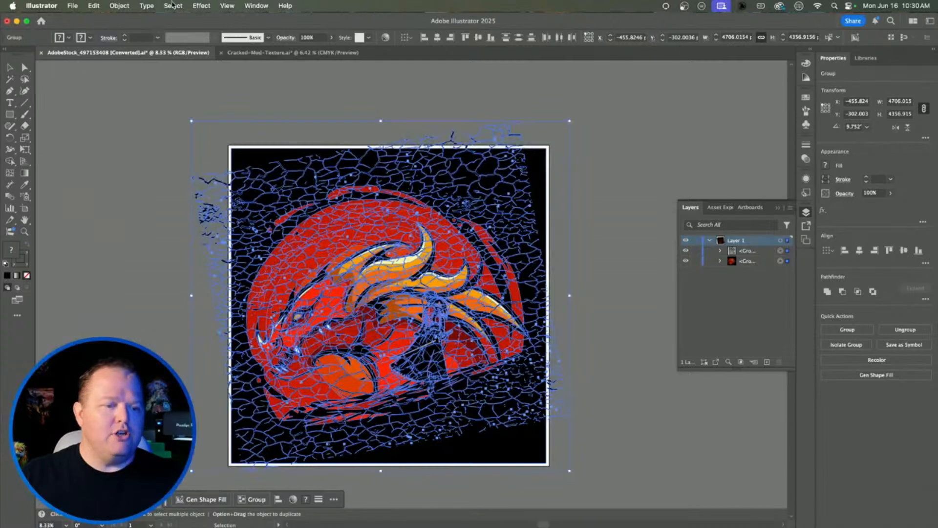
left_click(95, 6)
mouse_move(110, 7)
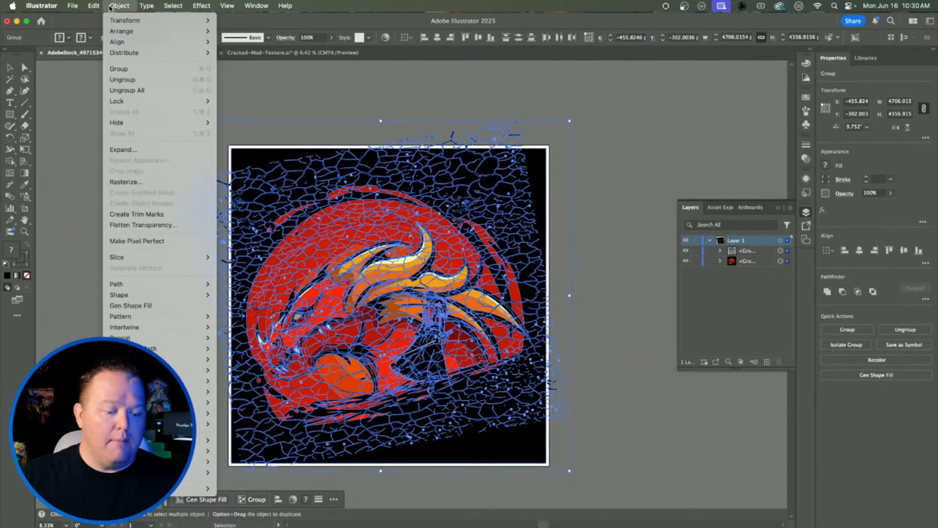
mouse_move(151, 285)
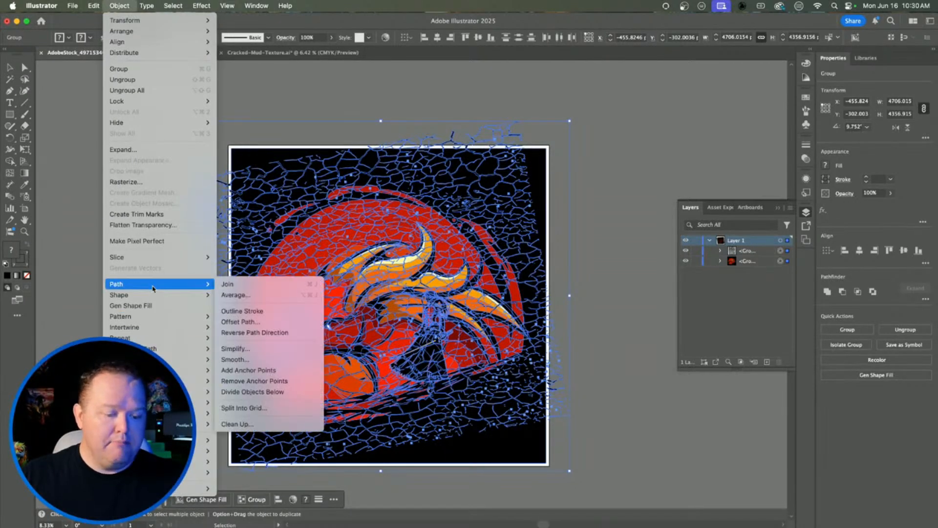
left_click(257, 316)
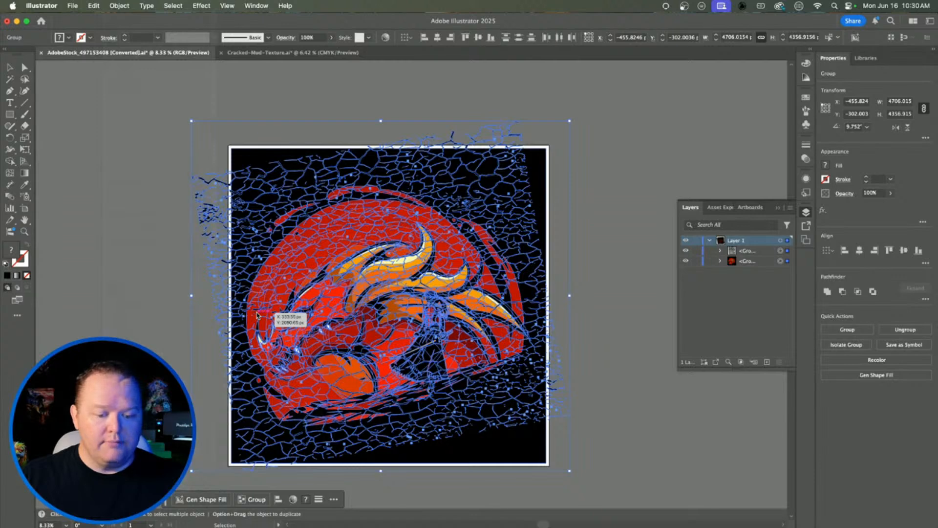
left_click(120, 5)
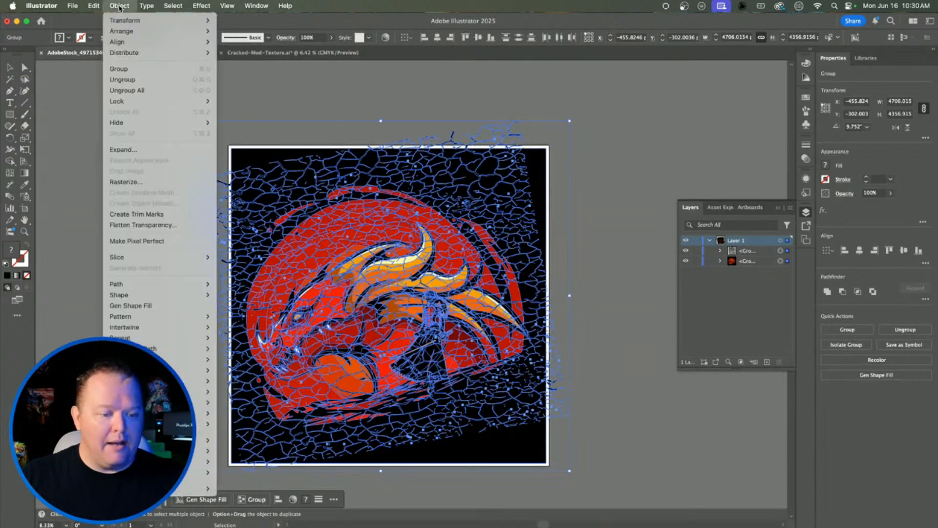
left_click(128, 150)
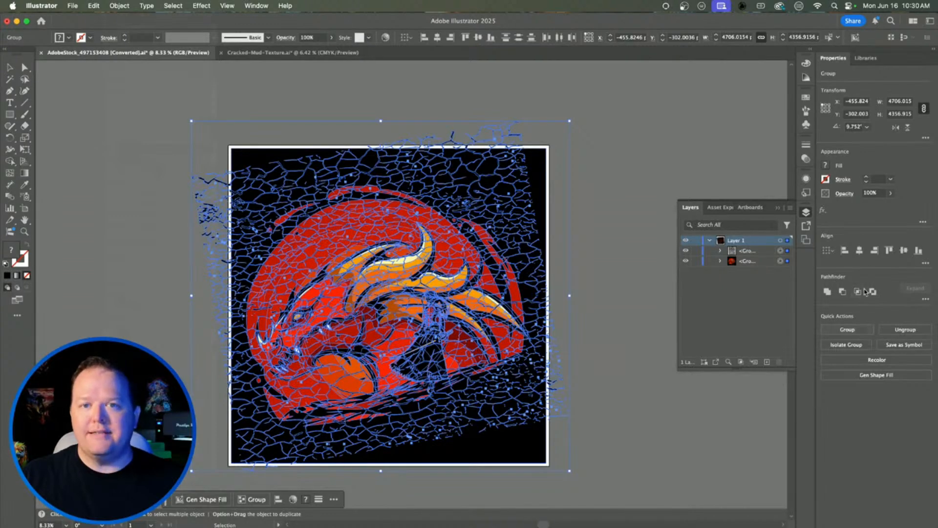
Step: Open the Pathfinder panel from Window and move it next to the Layers panel
left_click(257, 6)
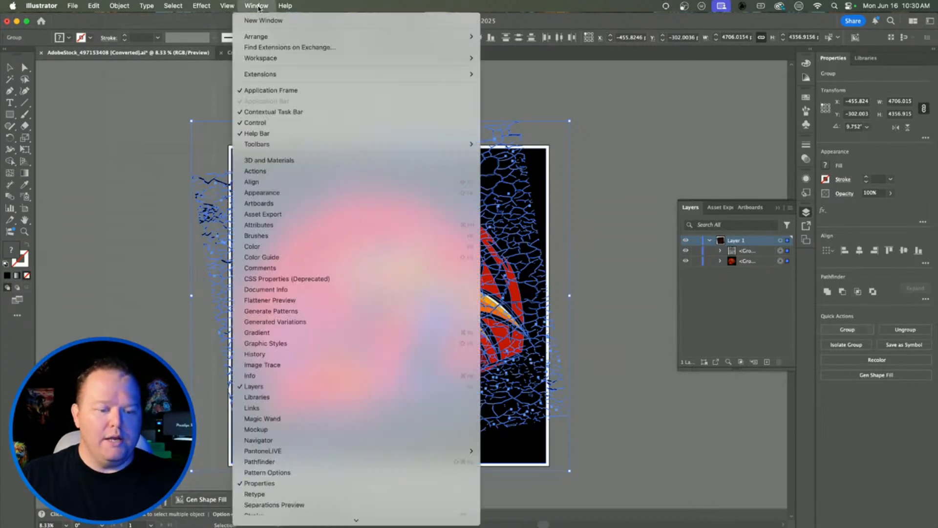
left_click(280, 461)
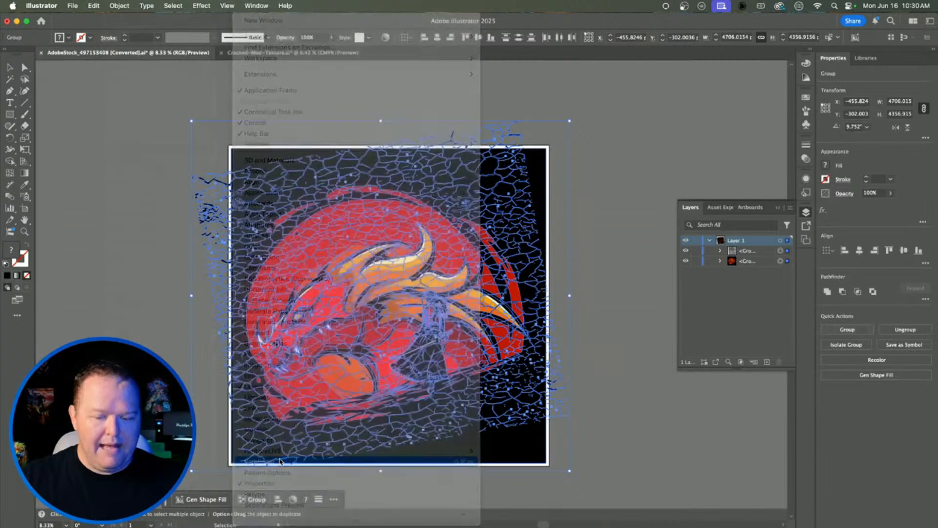
left_click_drag(911, 228, 589, 164)
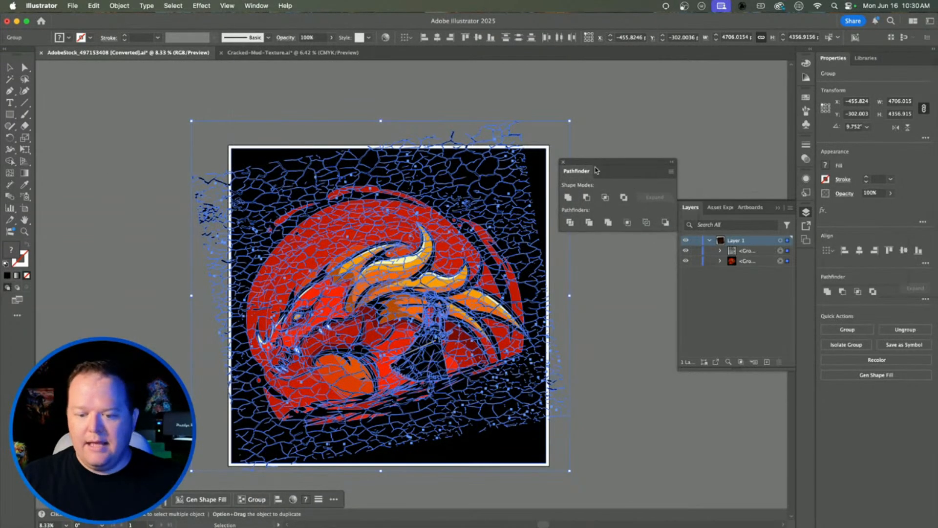
Step: Apply Pathfinder Merge to the texture and dragon artwork, then deselect the result
left_click(609, 223)
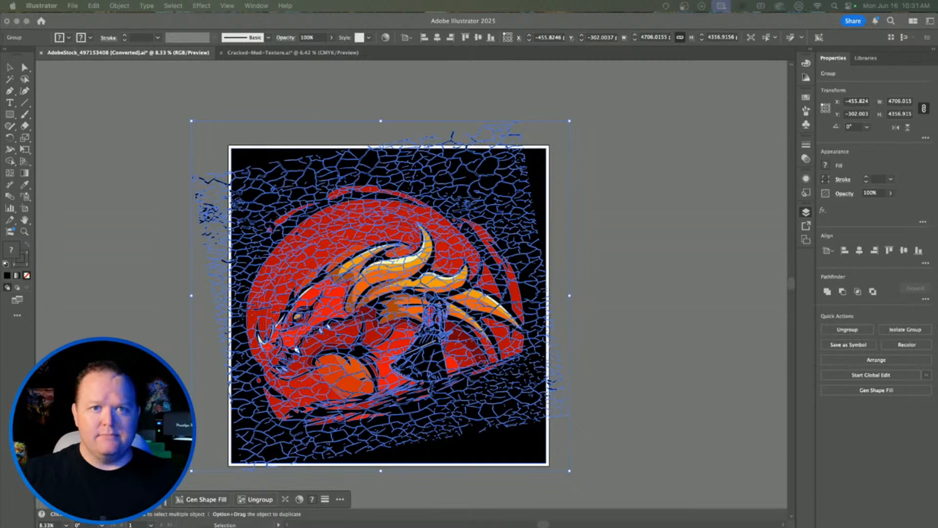
left_click(527, 270)
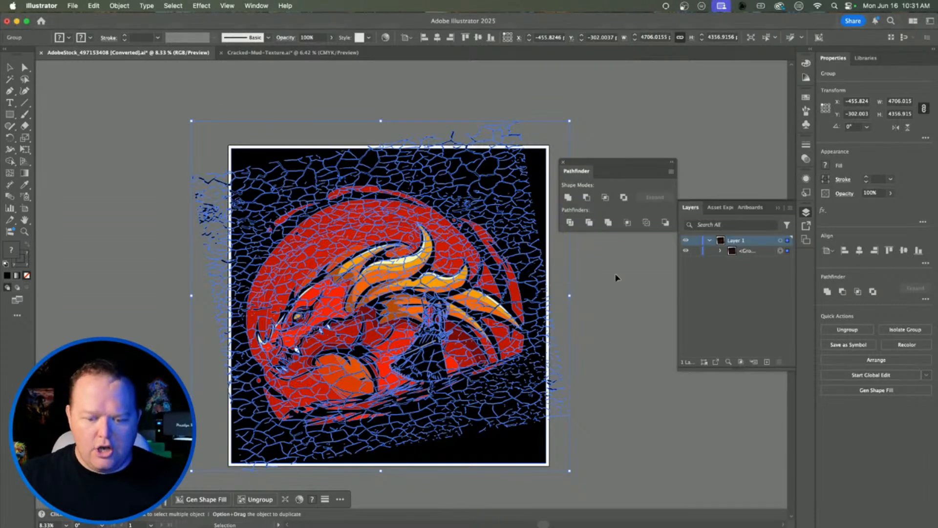
left_click(598, 282)
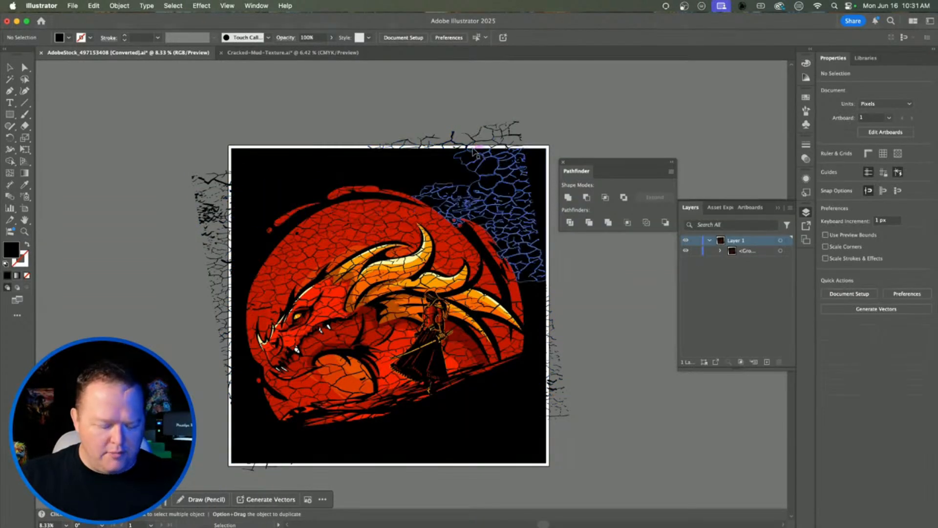
Step: Direct-select a black crack path, use Select > Same > Fill Color, and delete all black pieces
key("a")
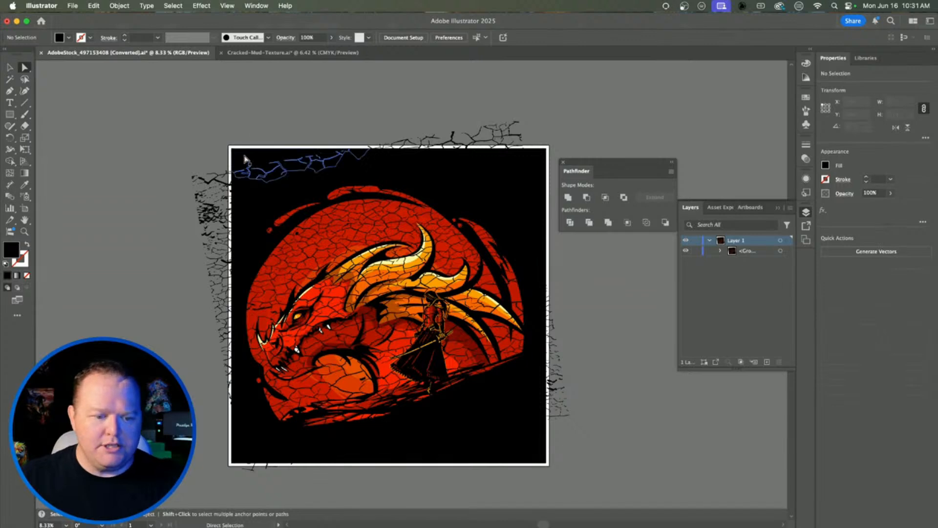
left_click(245, 158)
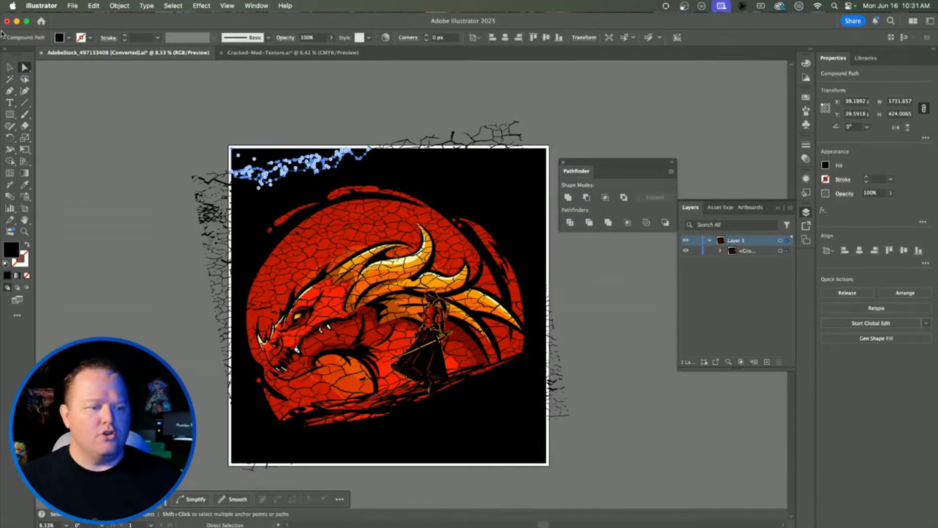
left_click(26, 70)
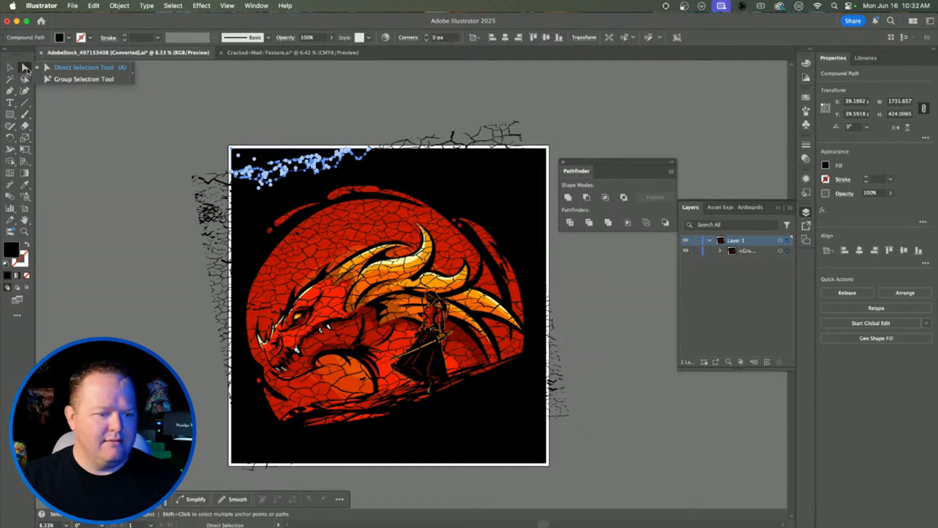
left_click(57, 109)
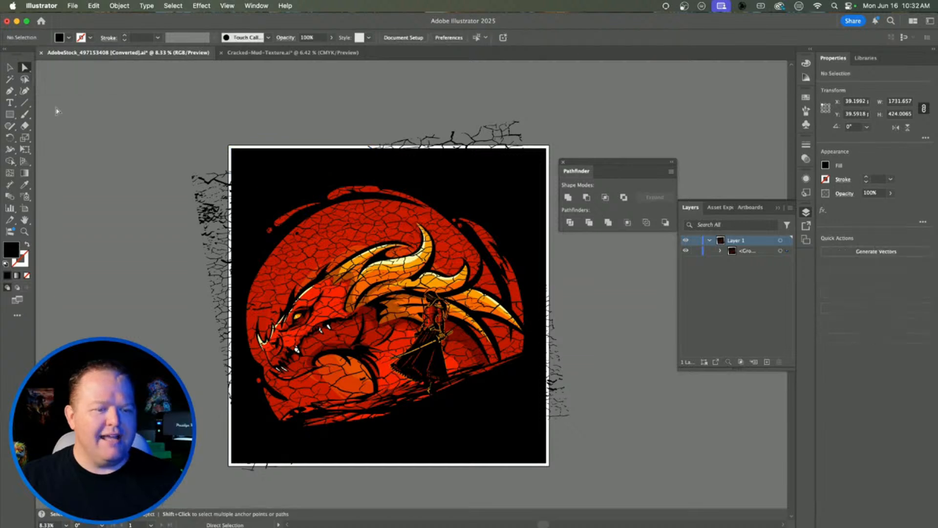
left_click(282, 168)
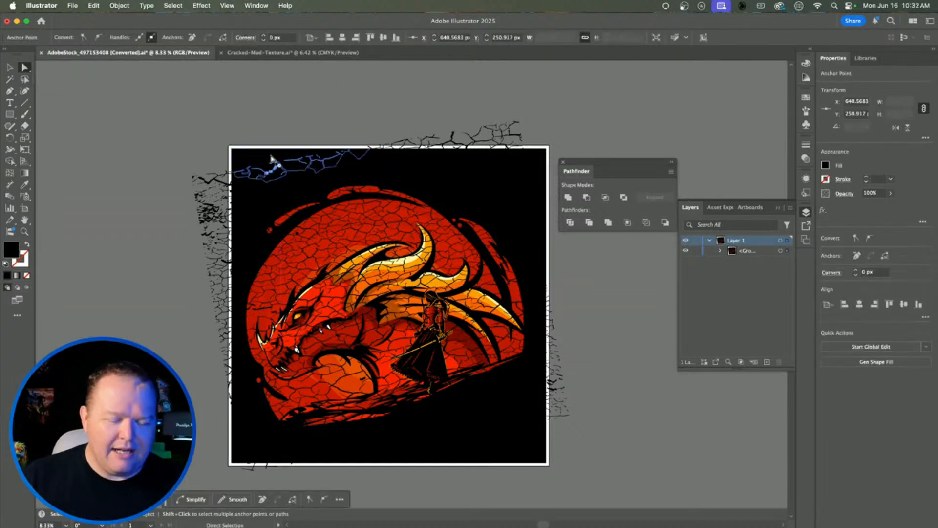
left_click(173, 6)
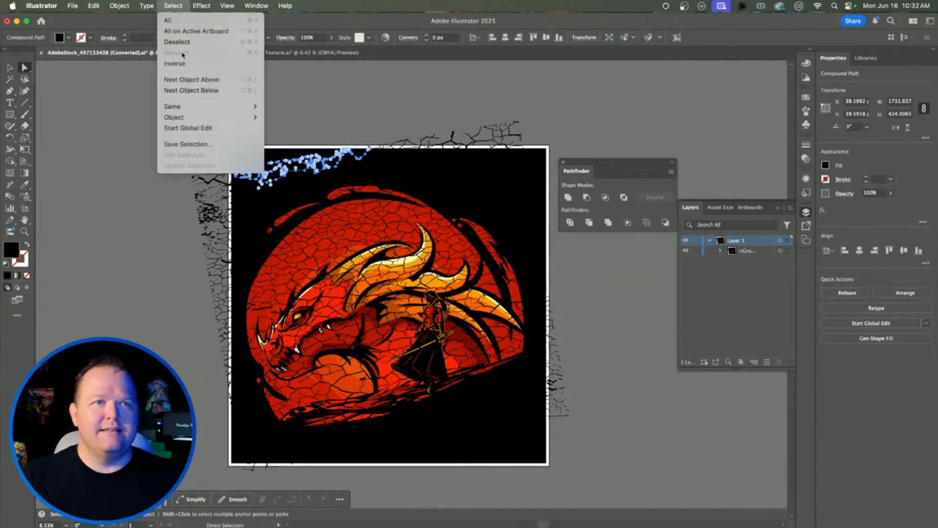
mouse_move(198, 108)
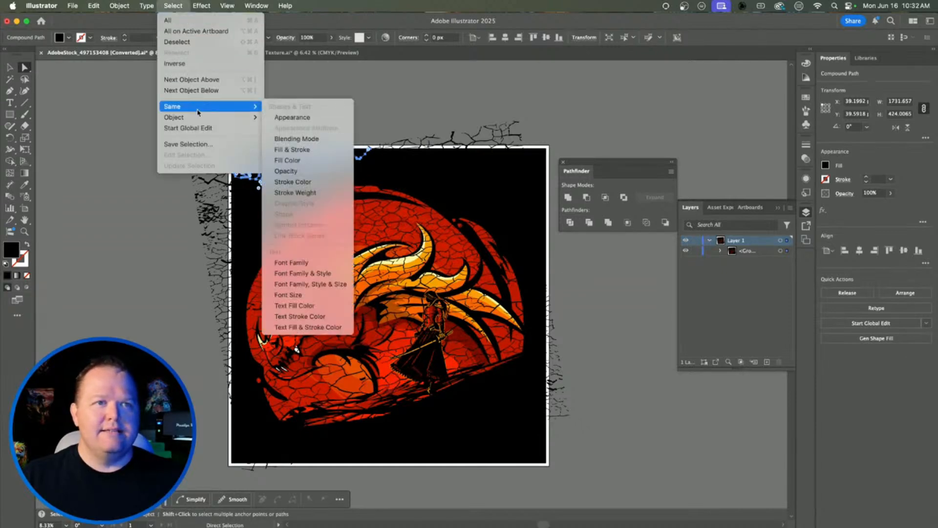
left_click(303, 162)
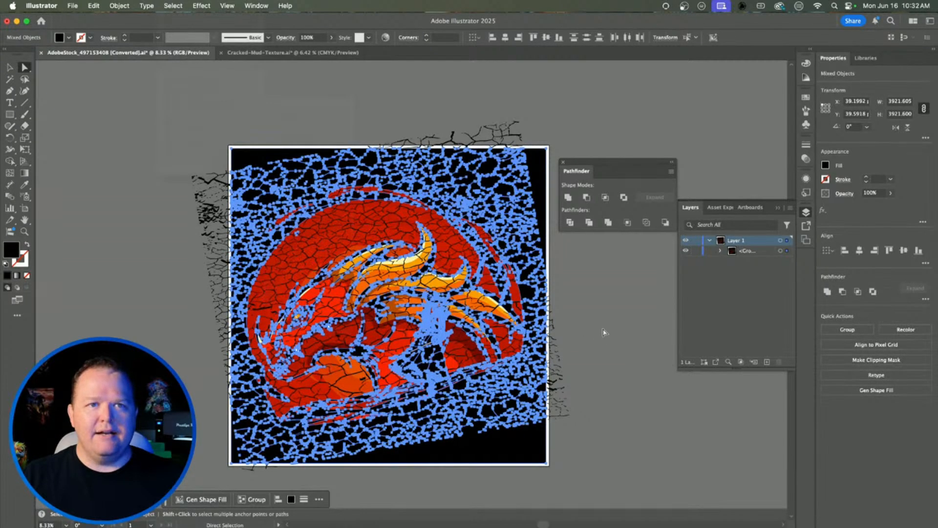
key("Delete")
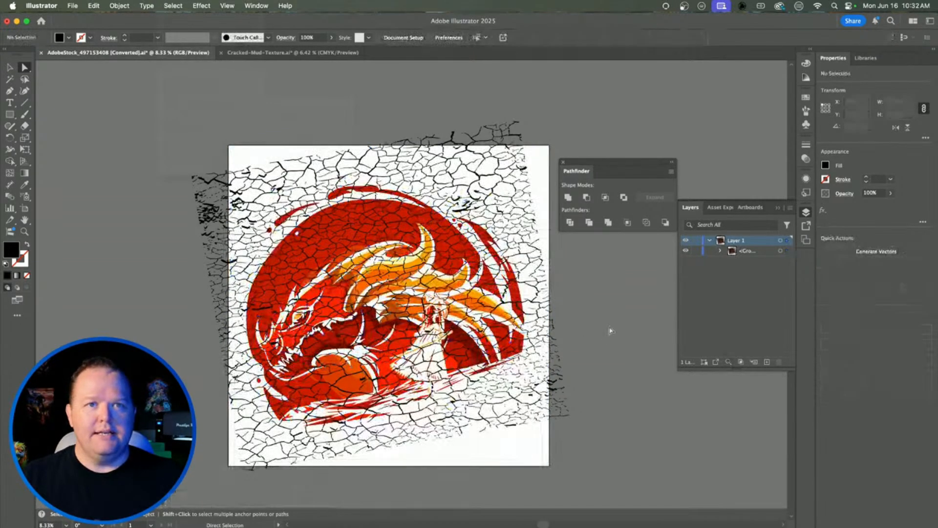
Step: Select leftover crack paths near the top and inspect their fill colour
left_click(429, 155)
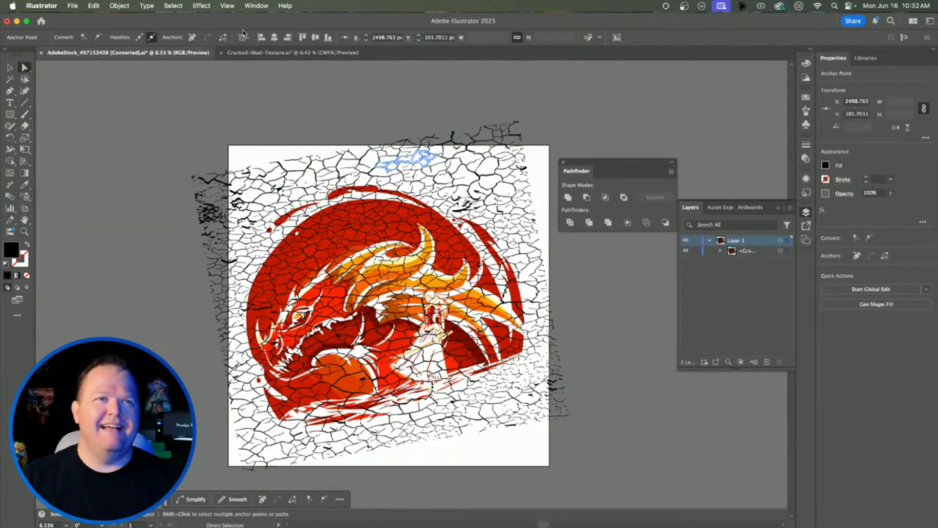
left_click(174, 5)
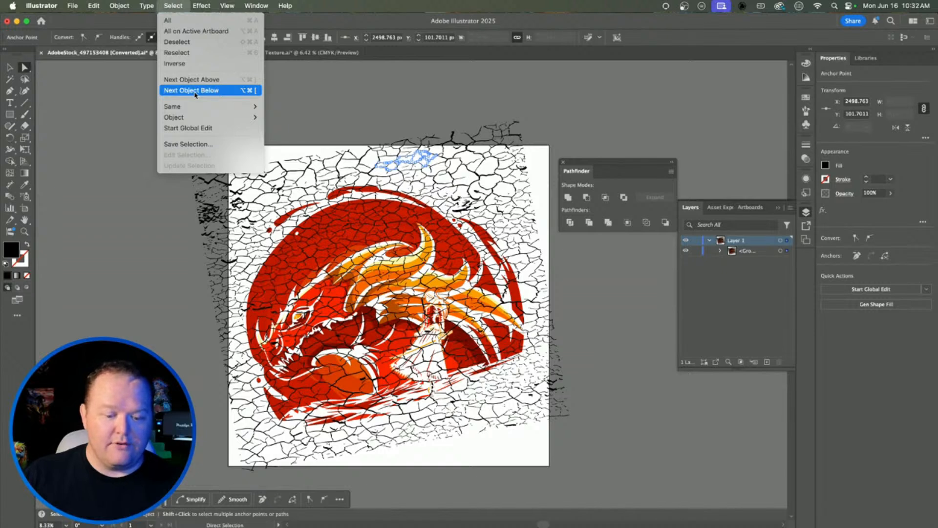
mouse_move(189, 109)
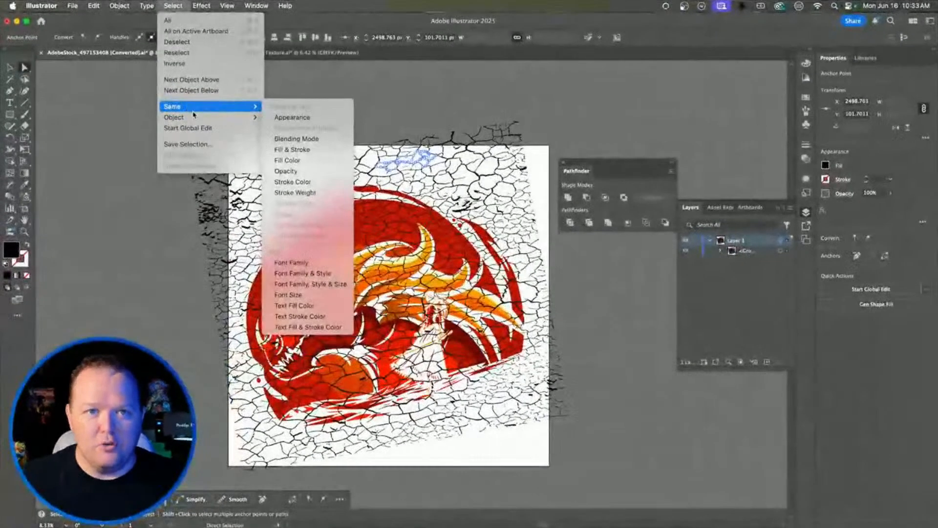
left_click(826, 167)
left_click(825, 167)
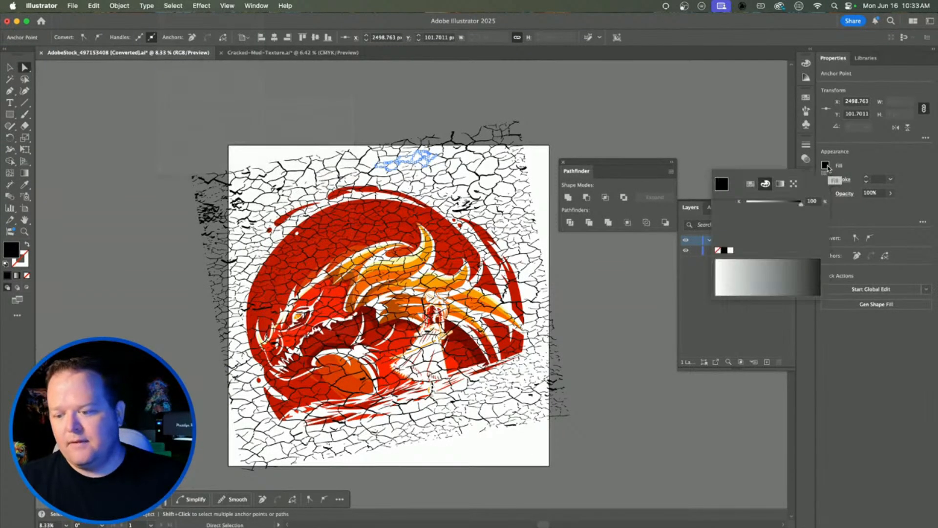
left_click(445, 184)
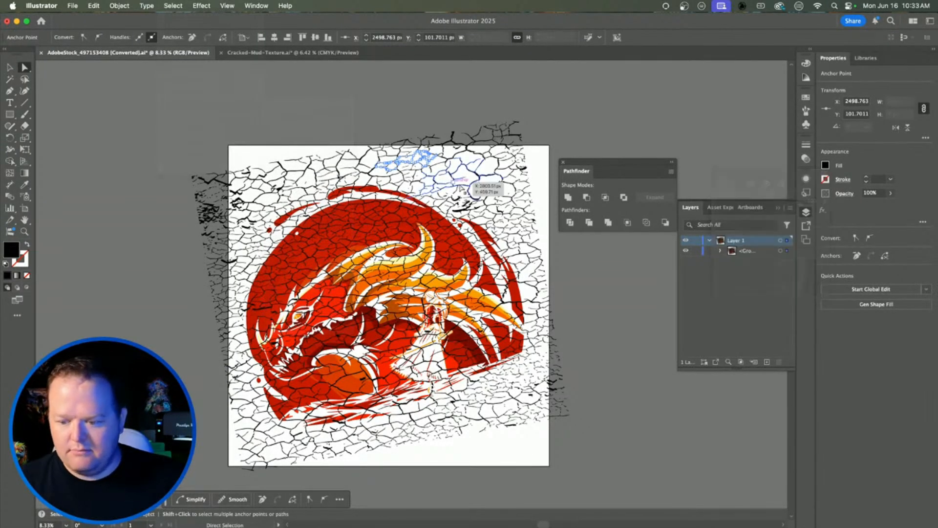
left_click(463, 160)
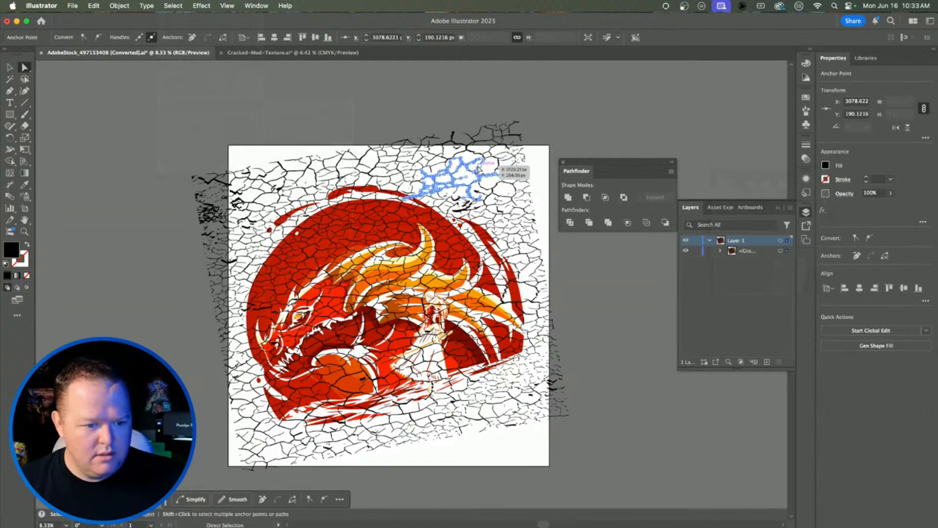
left_click(825, 166)
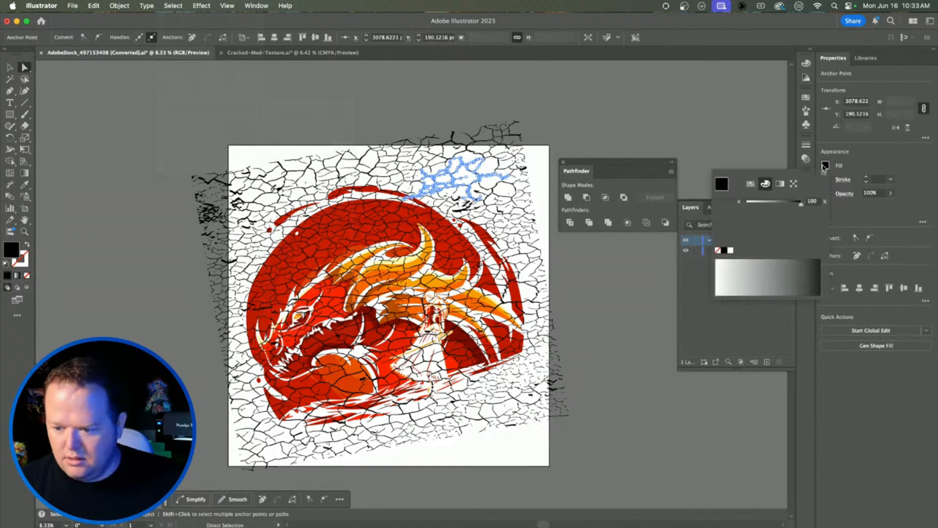
left_click(780, 185)
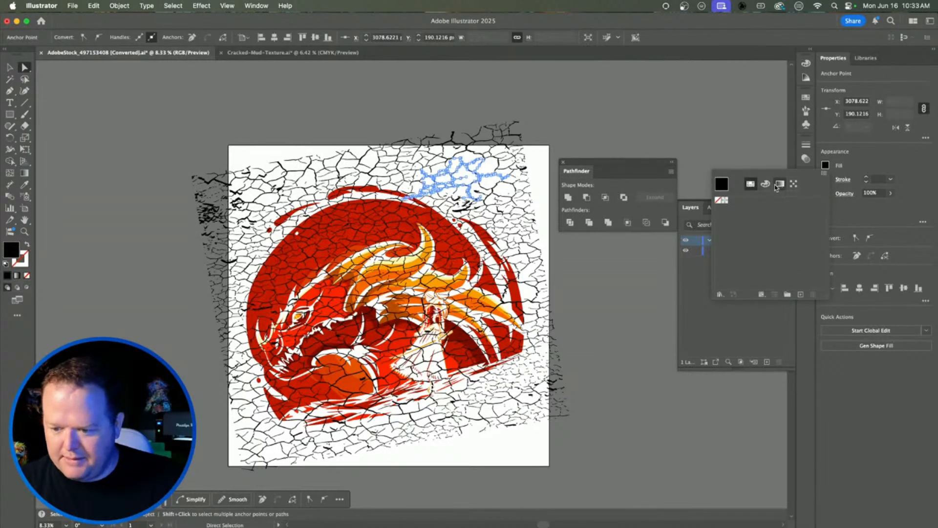
left_click(702, 135)
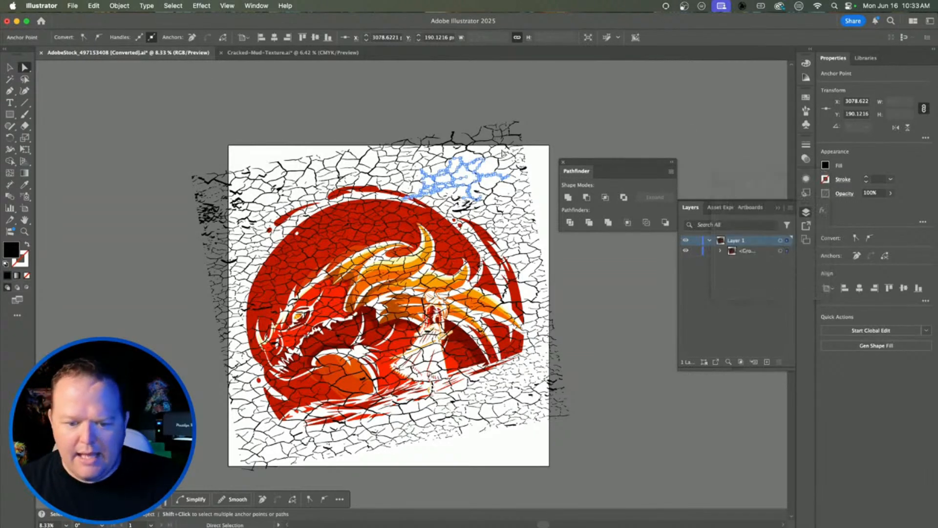
Step: Direct-select a top crack path, use Select > Same > Opacity, and delete all matching crack paths
left_click(451, 142)
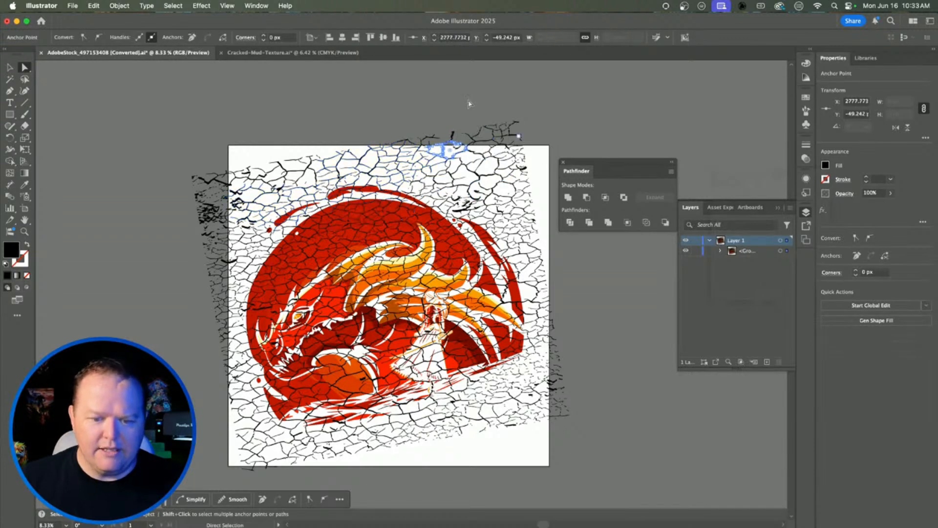
left_click(177, 6)
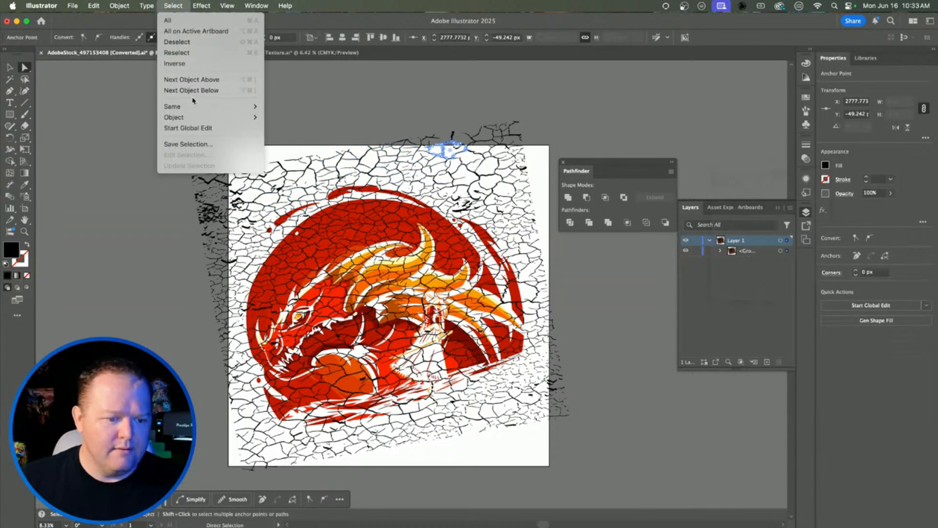
mouse_move(204, 107)
left_click(342, 171)
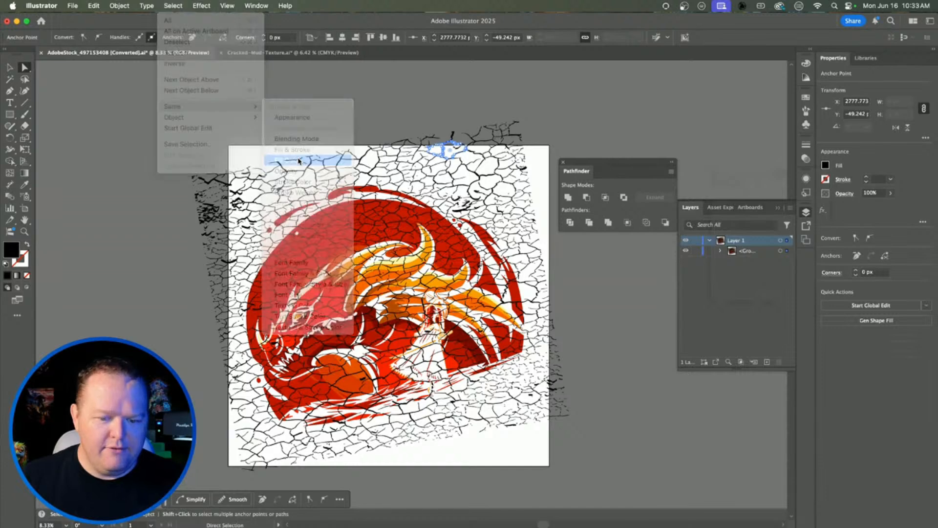
key("Delete")
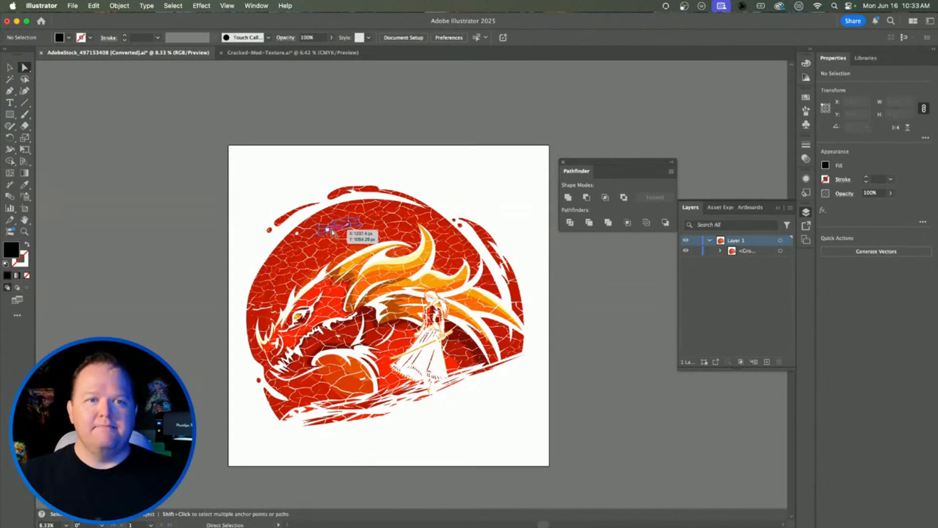
Step: Draw a black 4000 × 4000 px rectangle over the artboard and move it below the dragon group
key("v")
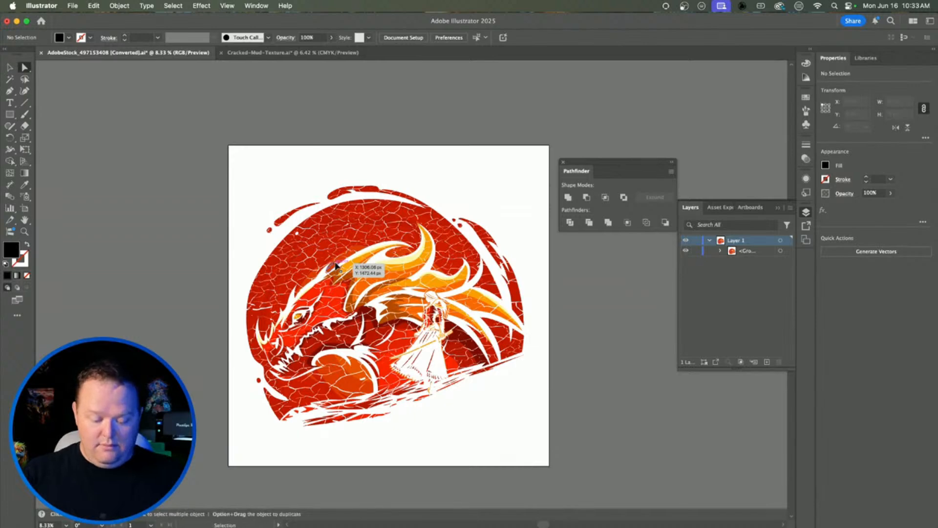
scroll(335, 265, "up", 1)
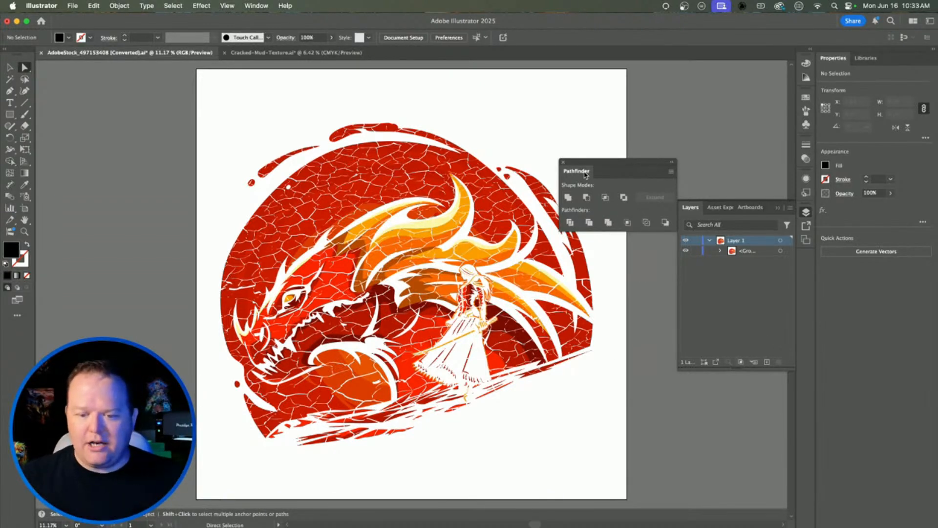
left_click(563, 163)
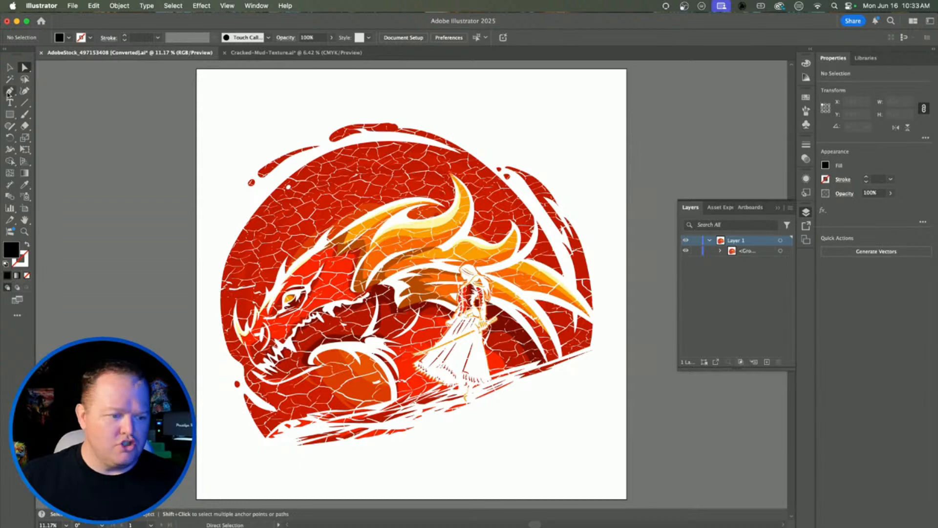
left_click(10, 115)
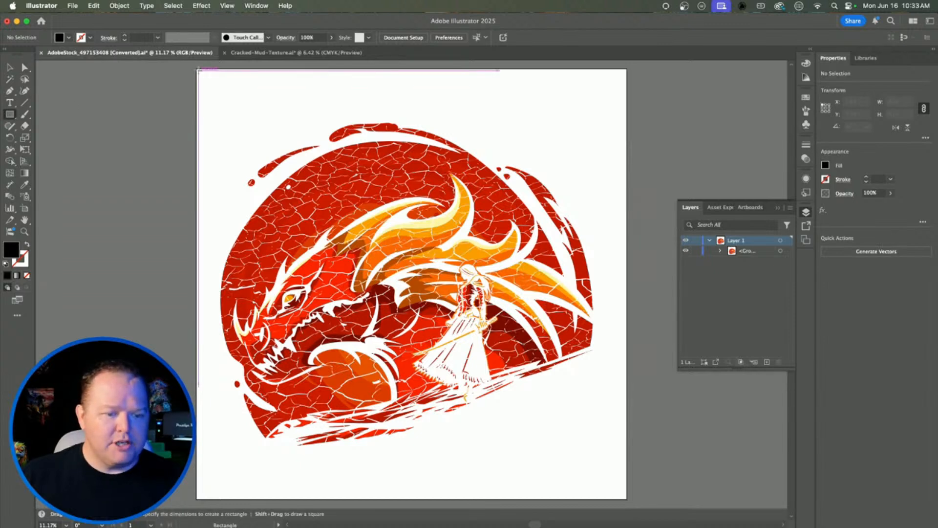
left_click_drag(198, 61, 627, 435)
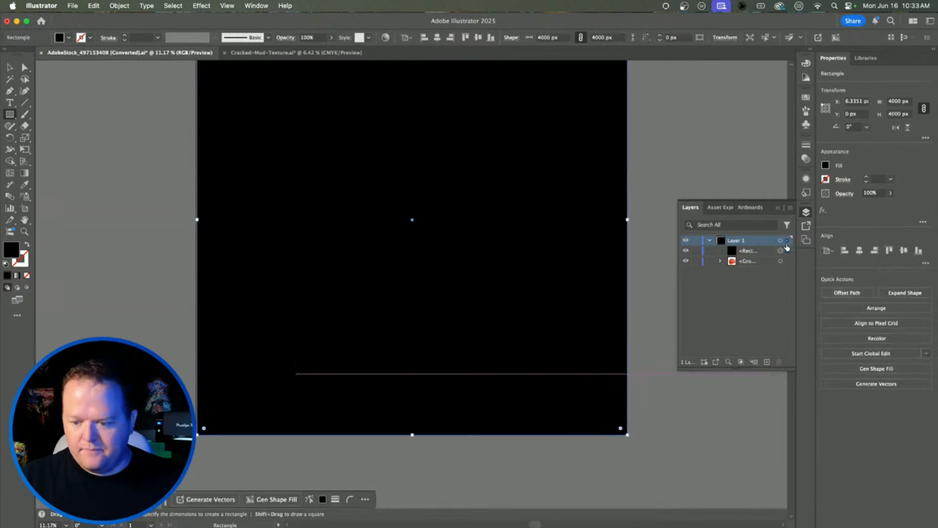
mouse_move(765, 251)
left_mouse_down()
mouse_move(766, 277)
mouse_move(762, 267)
left_mouse_up()
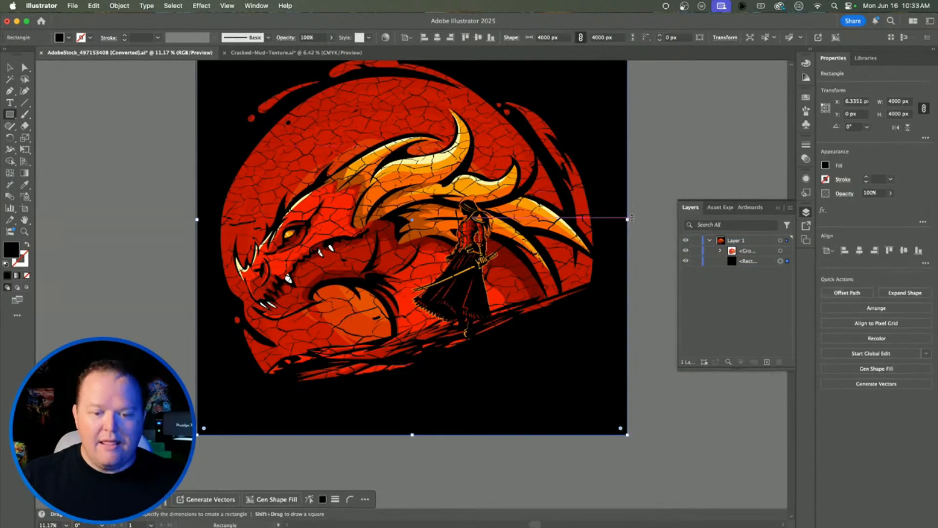
scroll(632, 217, "up", 3)
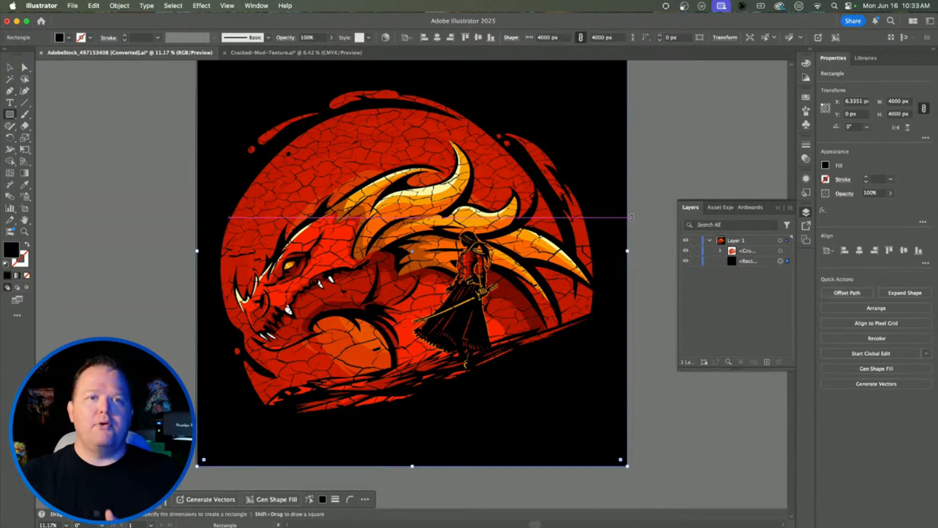
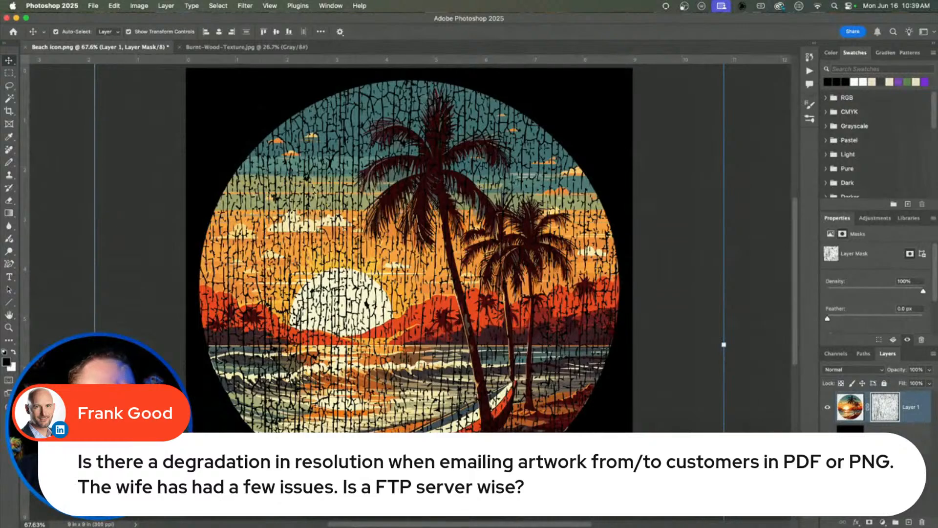
Step: Switch from Photoshop to Apple Mail to start a new email
key("super+Tab")
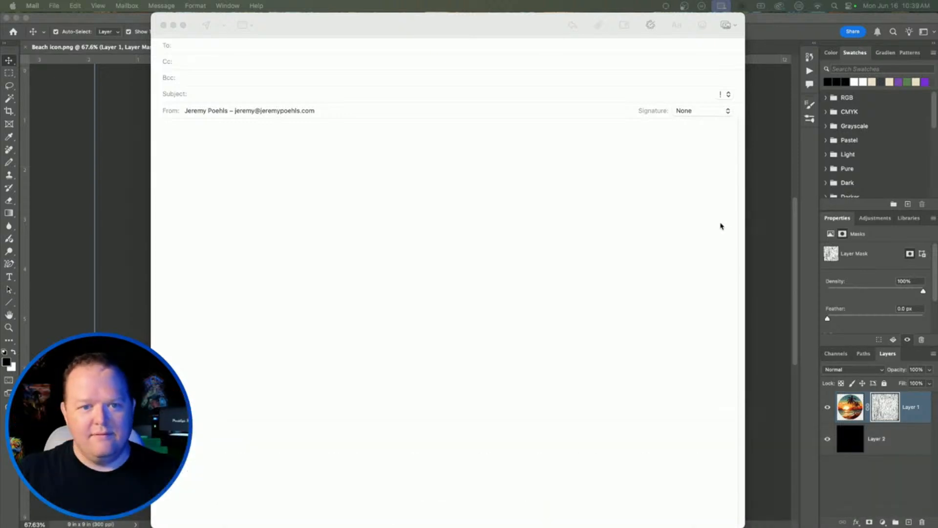
Step: Address the new Mail draft to the suggested recipient contact
left_click(519, 286)
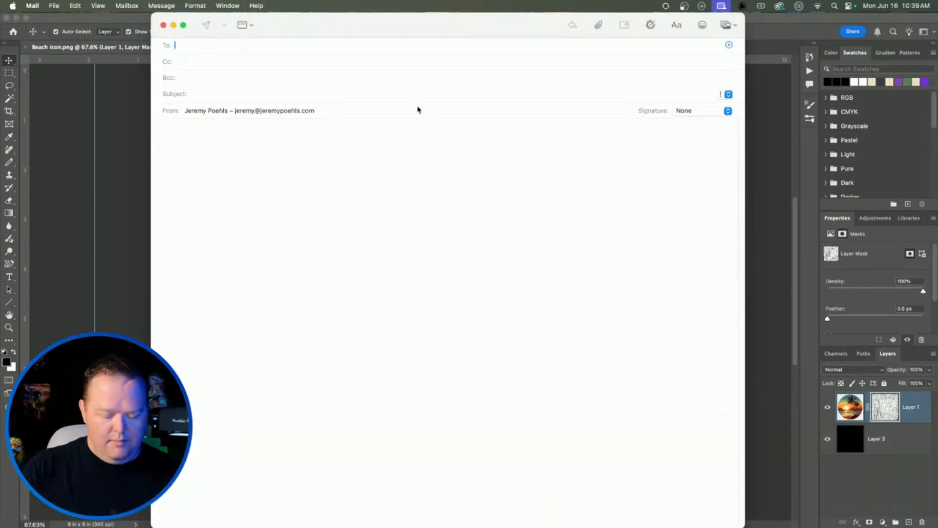
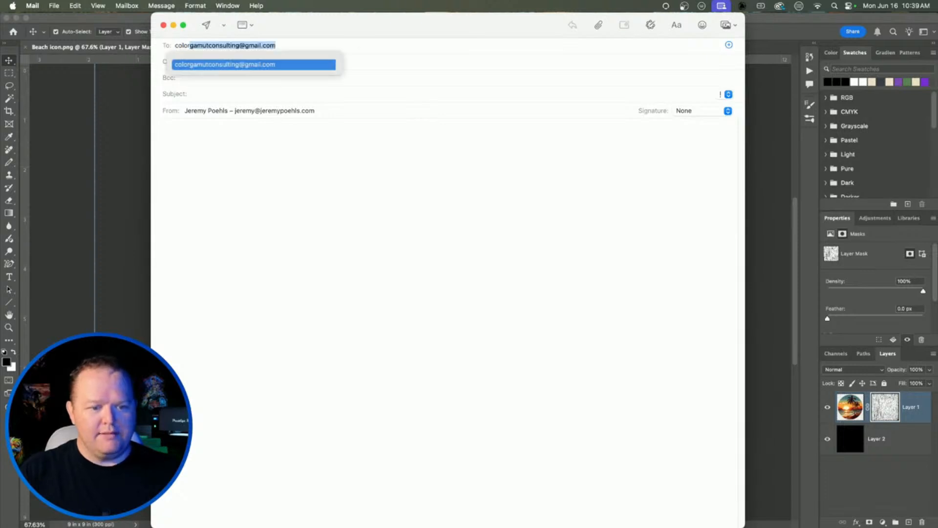
key("Return")
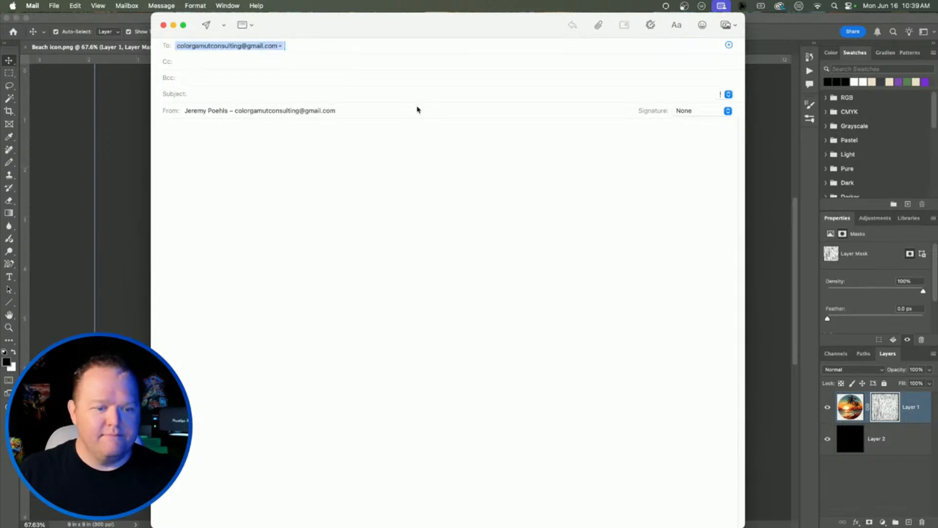
Step: Enter the subject 'Print this' followed by the recipient's first name, then return to Photoshop
left_click(288, 94)
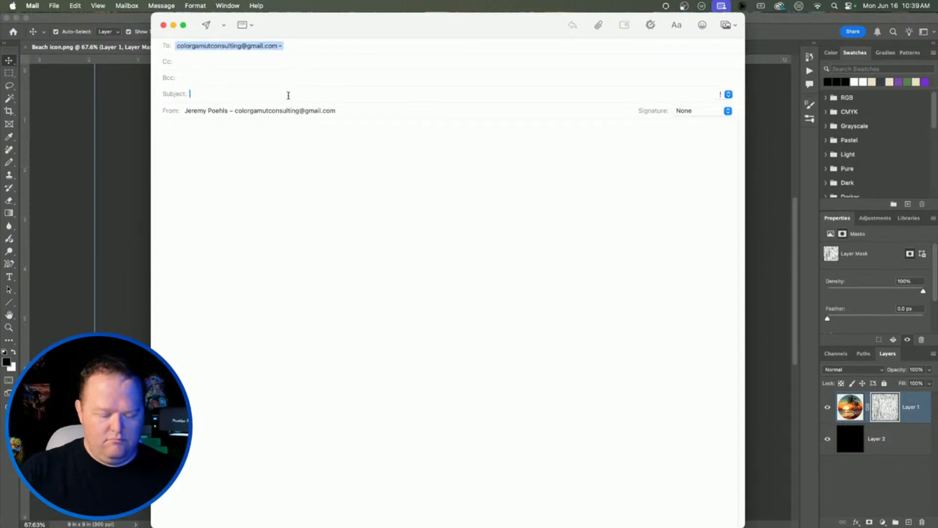
type("Print this ")
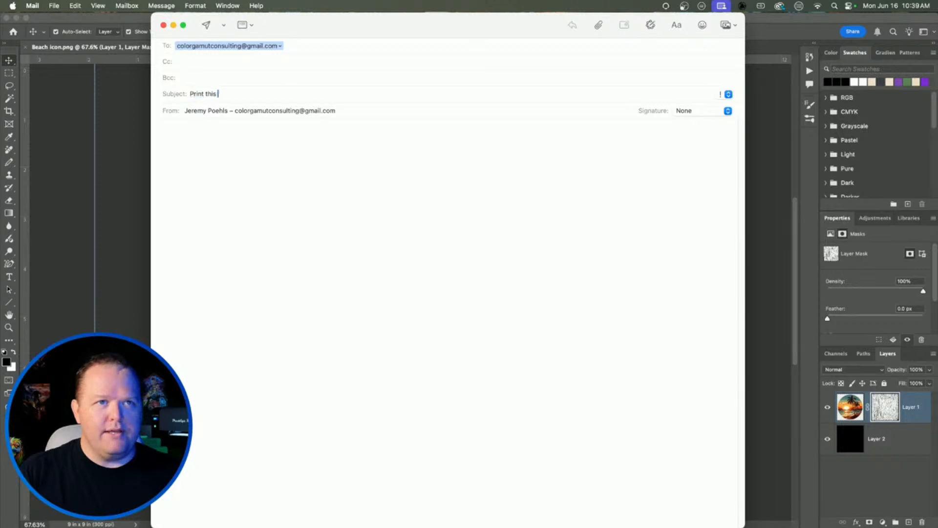
type("jeremy")
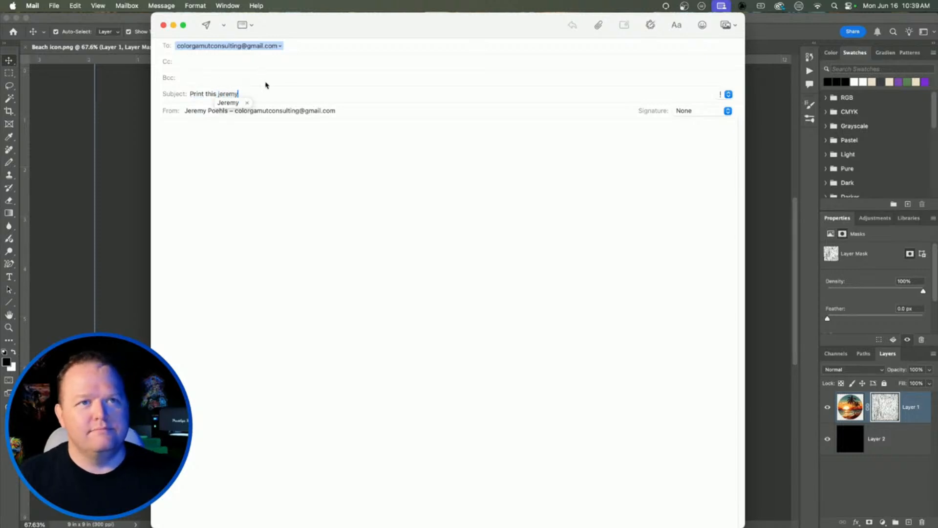
key("Tab")
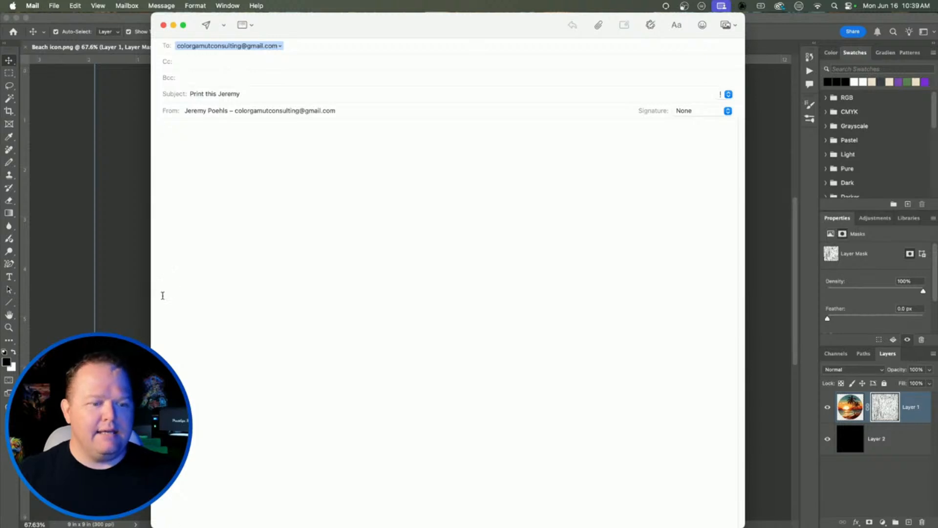
left_click(122, 228)
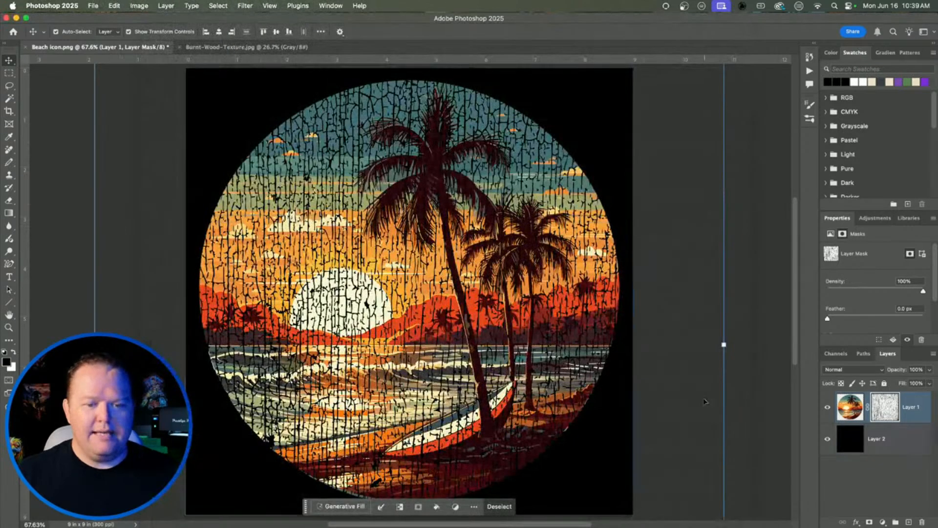
Step: Hide the black Layer 2 and set File > Export As format to PNG
left_click(827, 438)
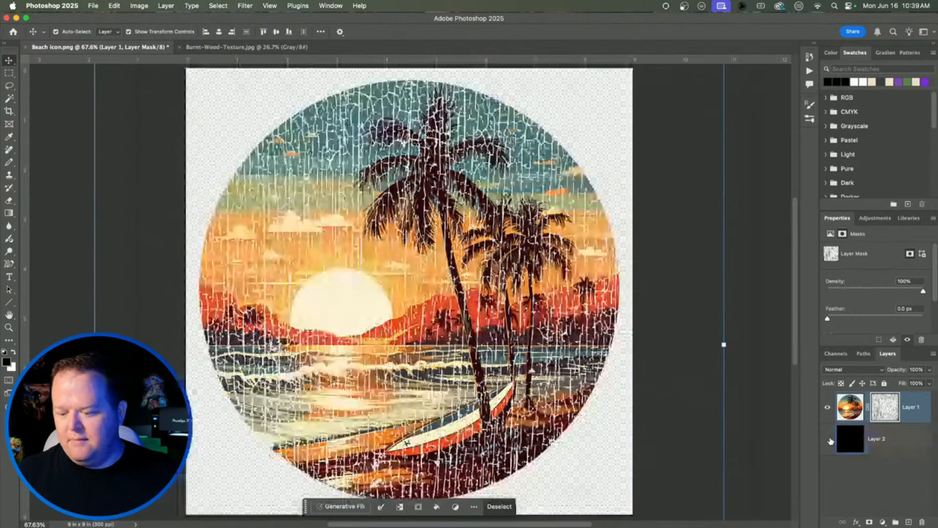
left_click(92, 6)
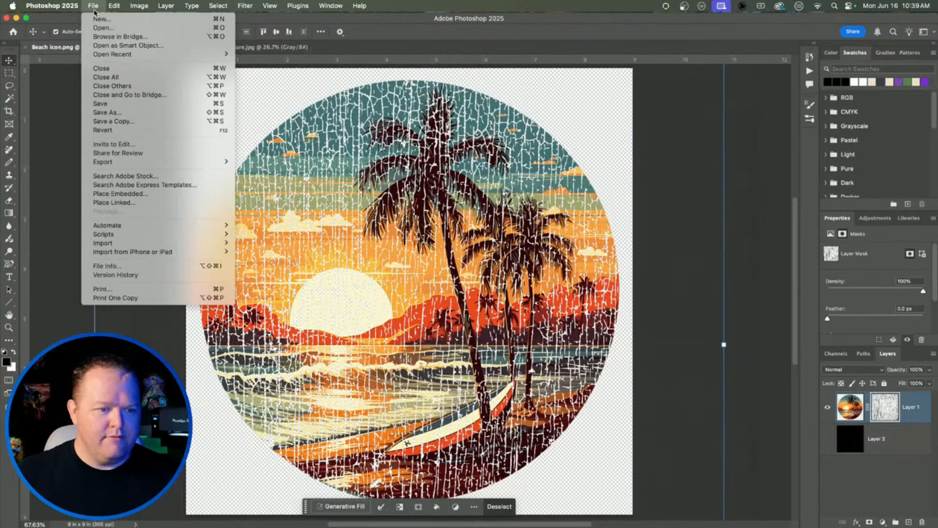
mouse_move(122, 161)
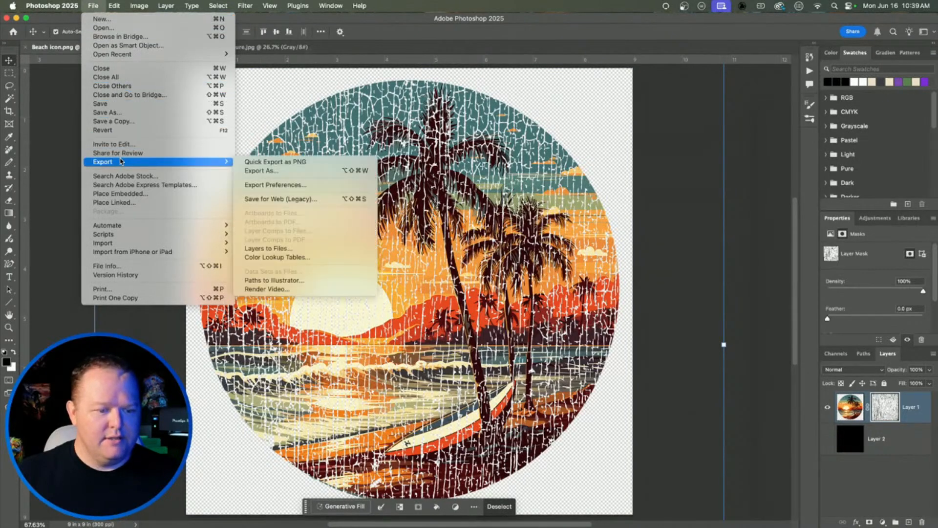
left_click(264, 171)
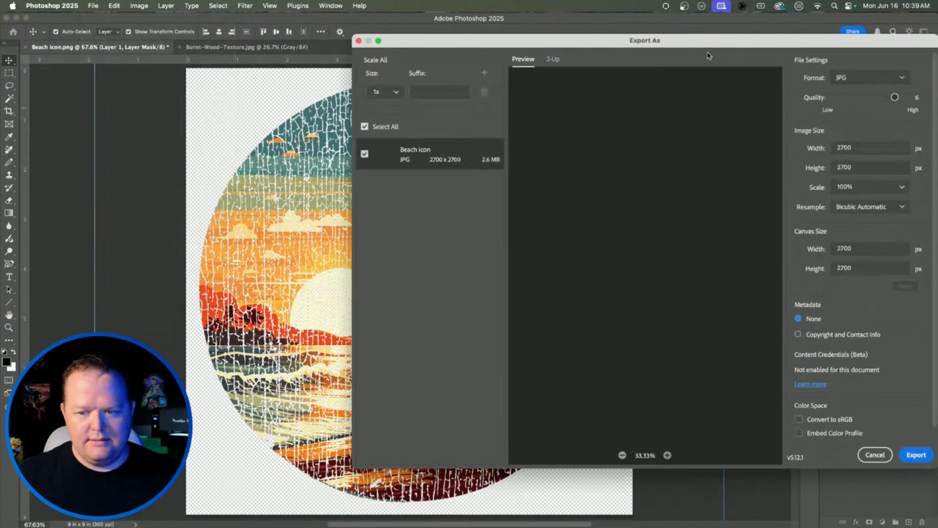
left_click_drag(706, 44, 426, 47)
left_click(608, 83)
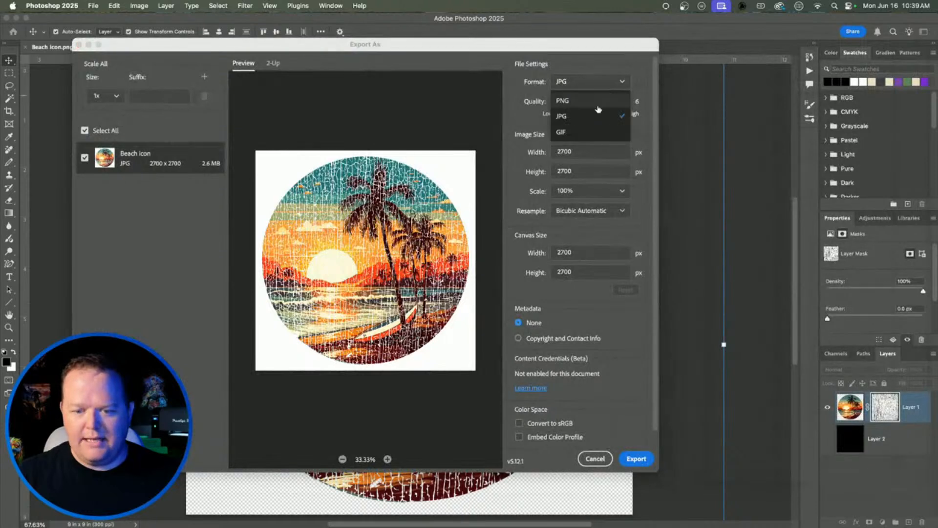
left_click(596, 101)
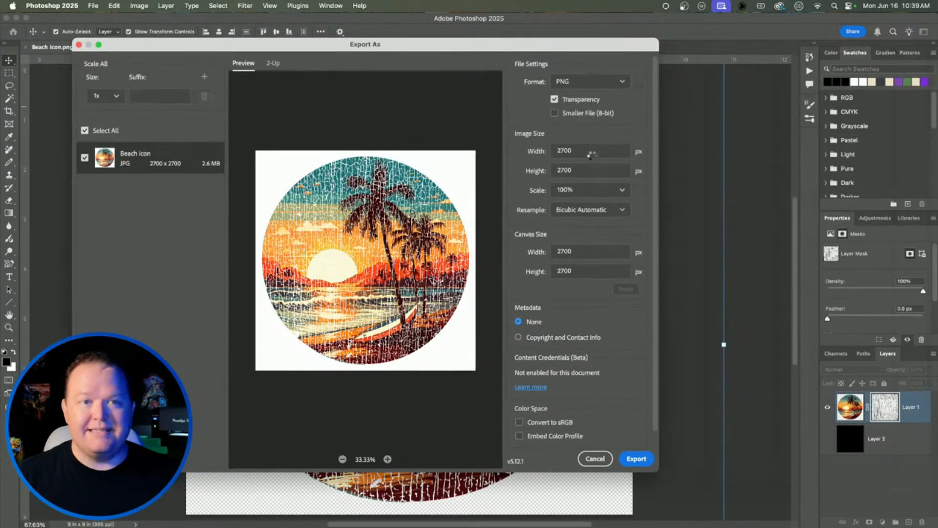
Step: Export and save the icon to the Desktop as Beach icon.png
left_click(636, 459)
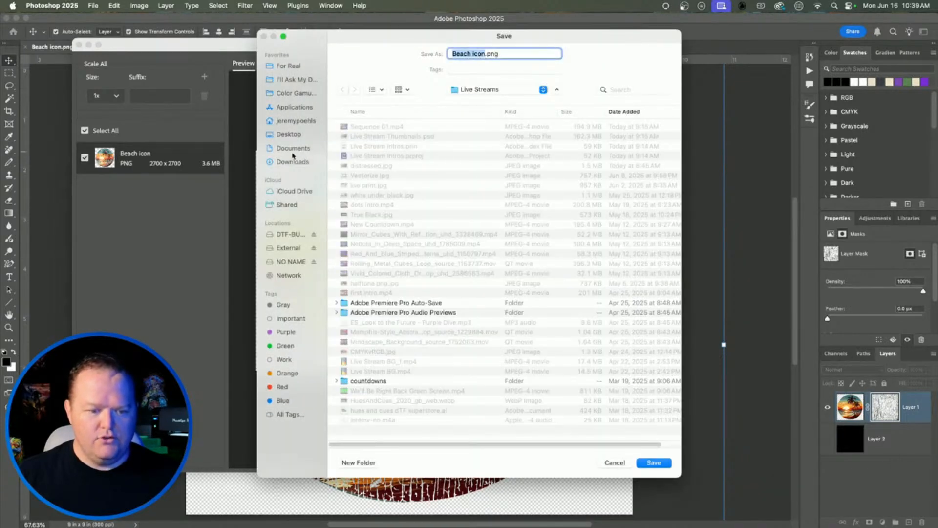
left_click(288, 135)
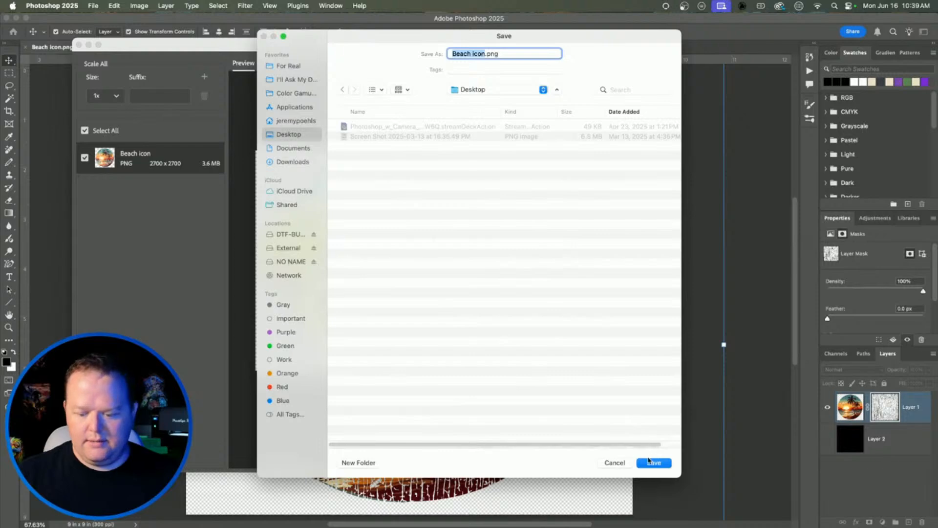
left_click(652, 461)
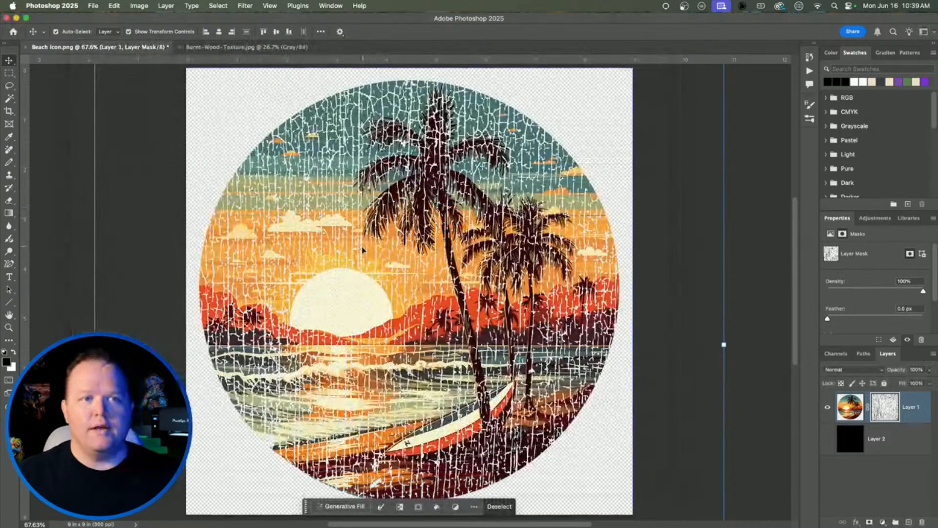
Step: Drag Beach icon.png from Finder's Desktop into the email draft
key("super+Tab")
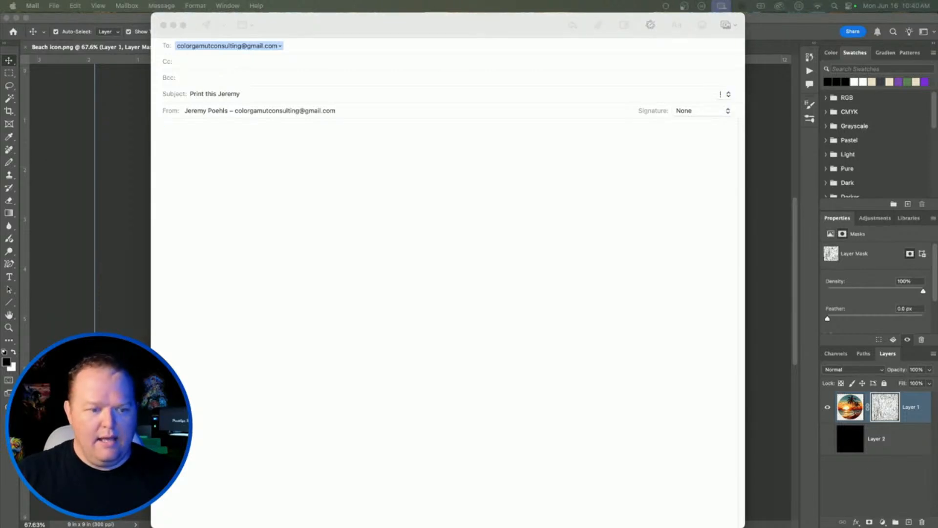
key("super+Tab")
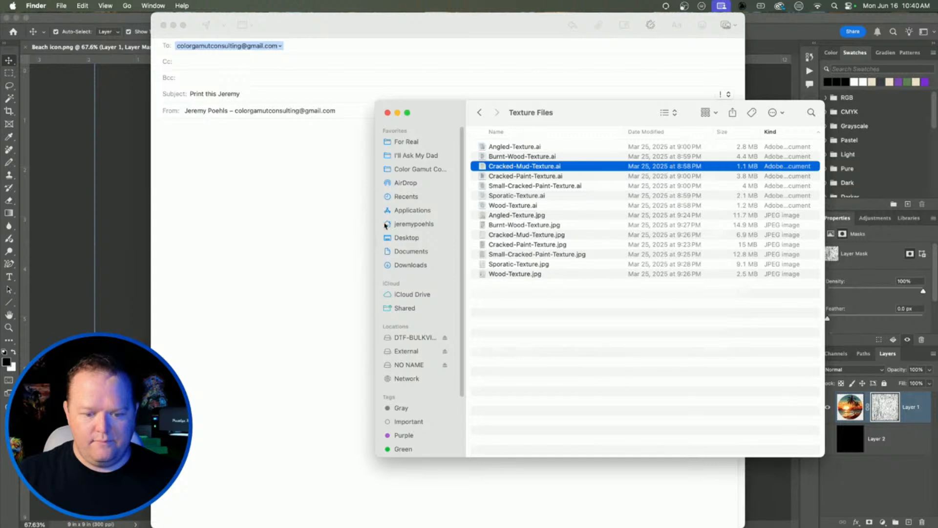
left_click(407, 238)
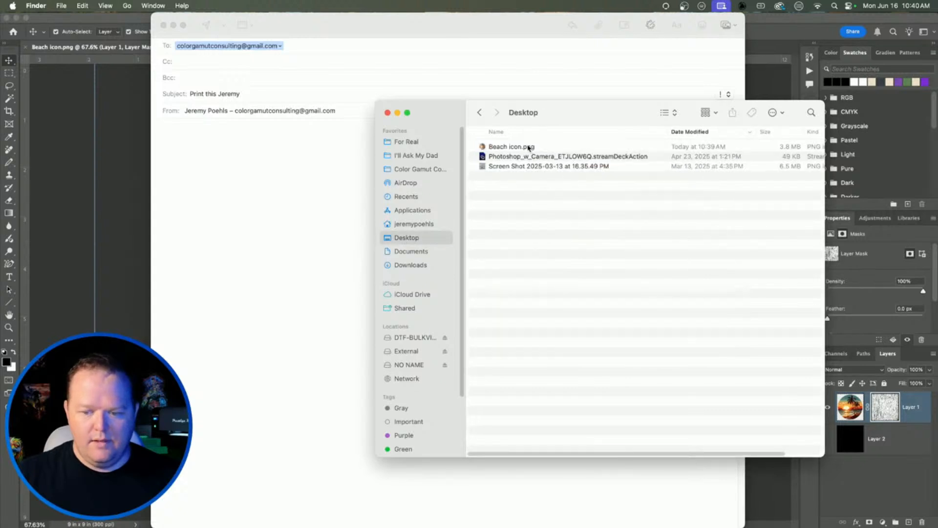
left_click_drag(529, 148, 235, 155)
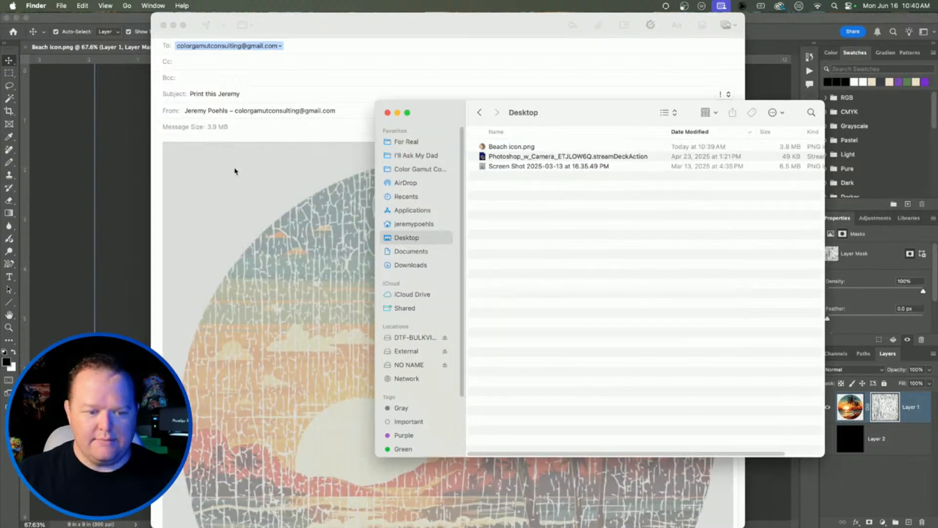
left_click(627, 172)
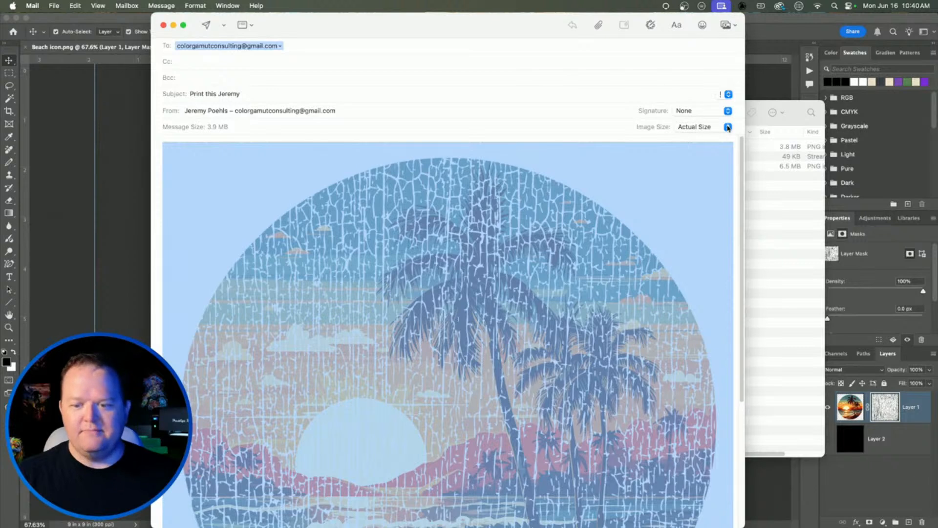
Step: Set the attached image to Large size after trying Medium, and send the email
left_click(727, 127)
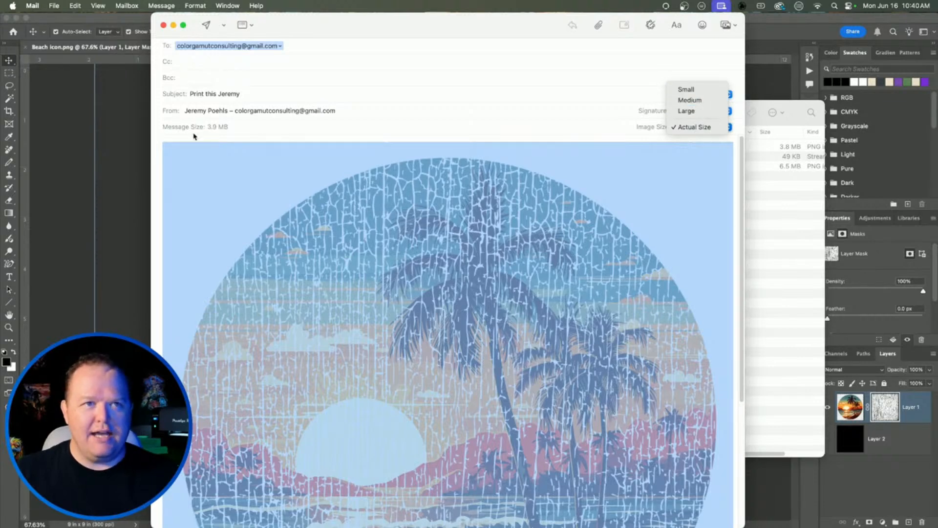
left_click(694, 111)
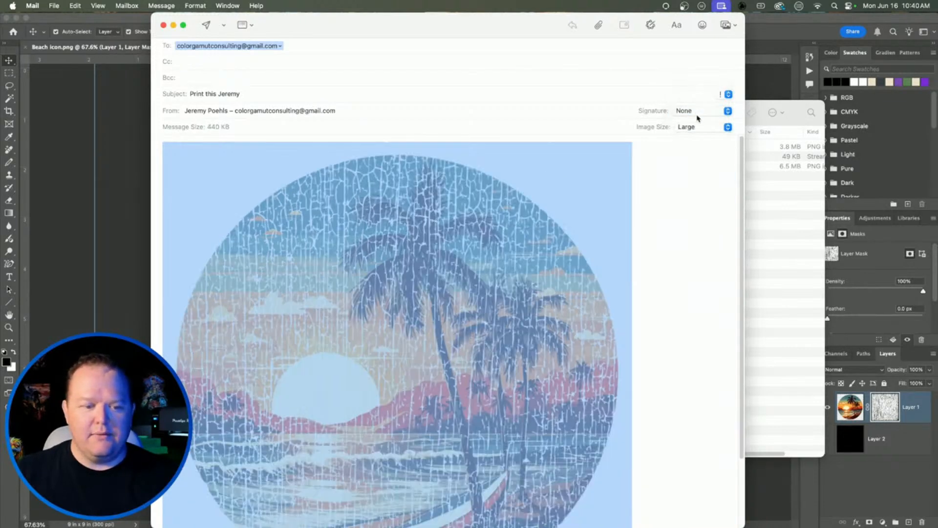
left_click(698, 128)
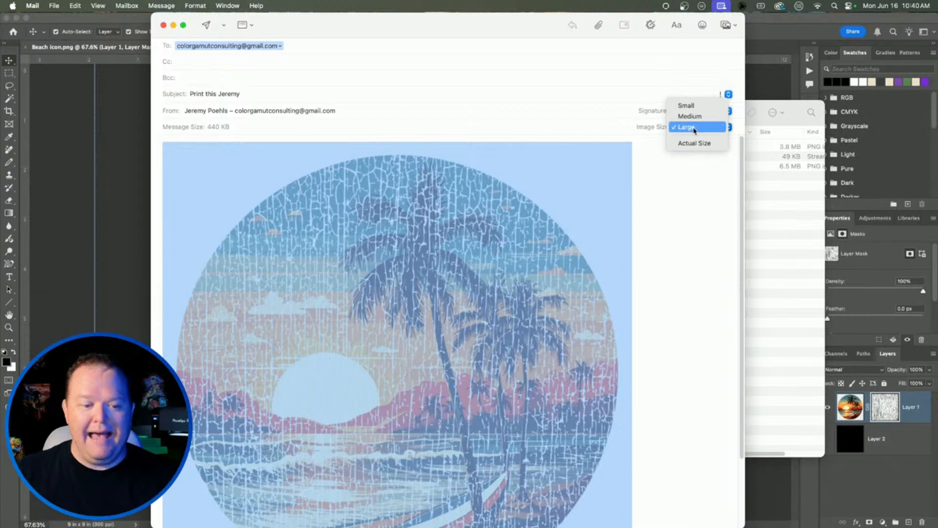
left_click(701, 118)
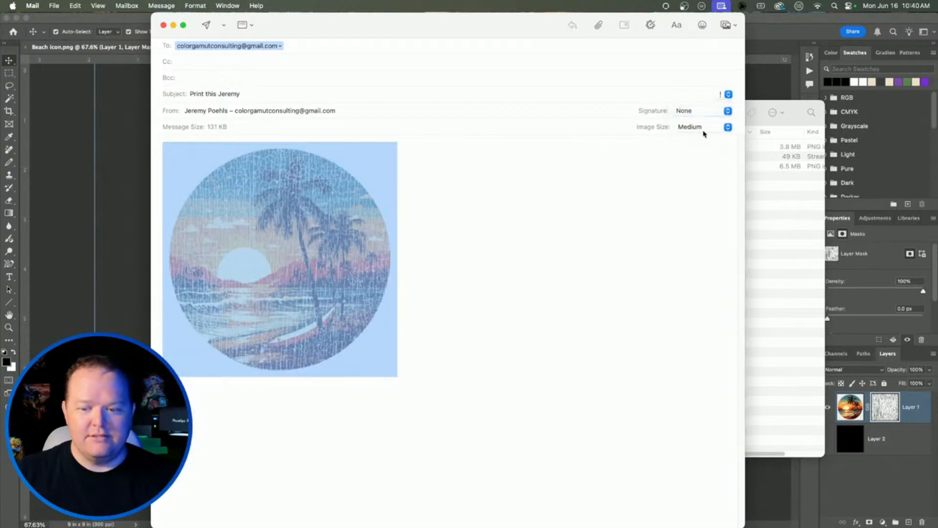
left_click(703, 128)
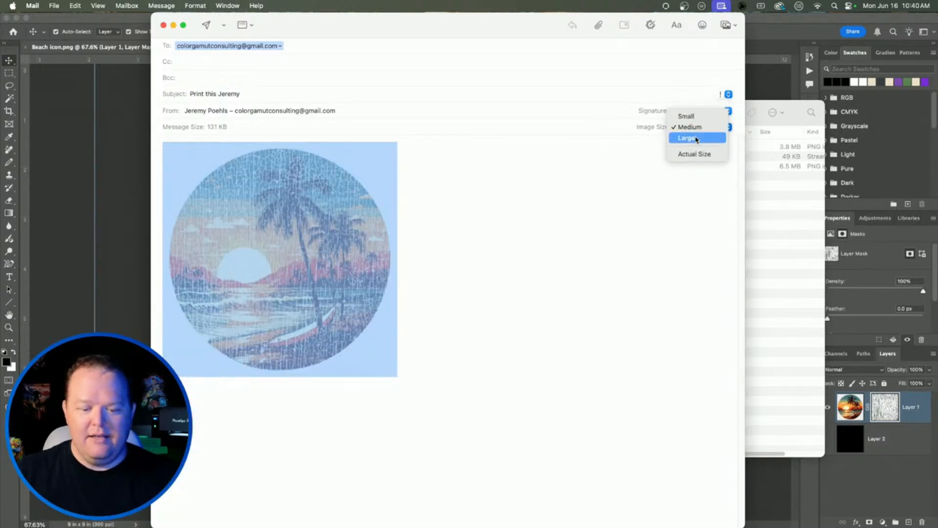
left_click(697, 138)
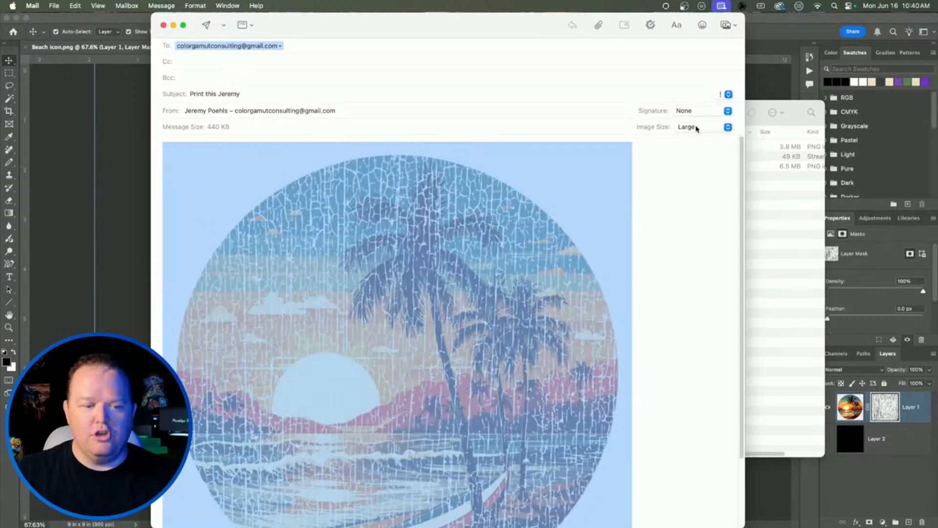
left_click(667, 273)
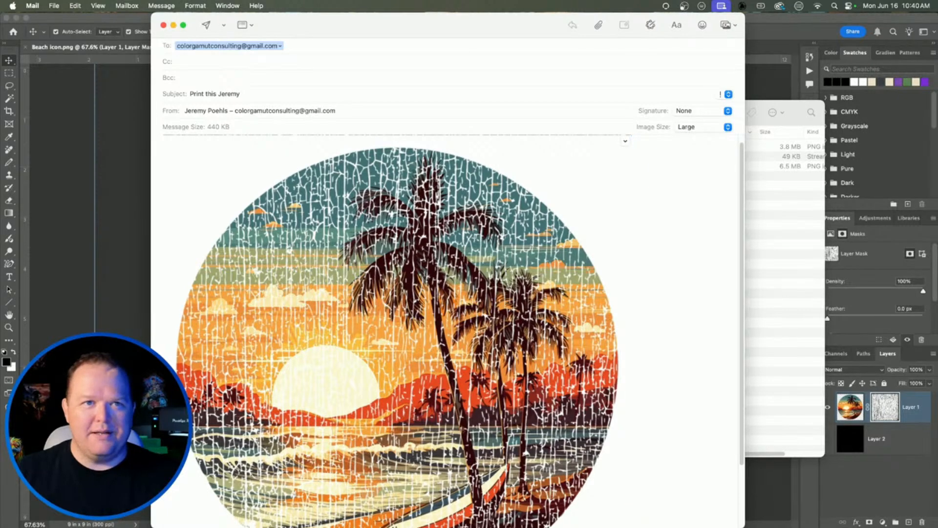
left_click(206, 25)
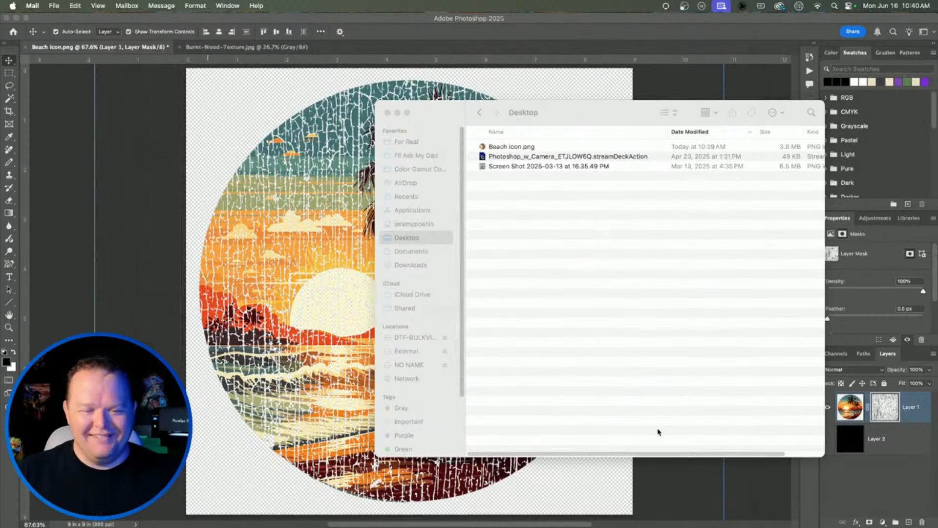
Step: Close the Finder window and drag the received 'Print this' email into view
left_click(387, 112)
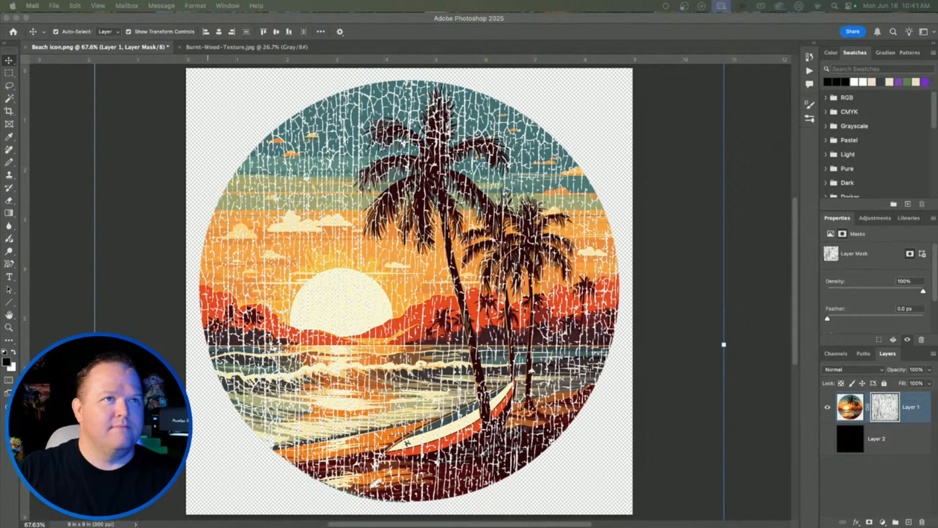
left_click_drag(728, 1, 380, 31)
Step: Save the Beach icon.jpeg attachment to Downloads and close the message
left_click(487, 119)
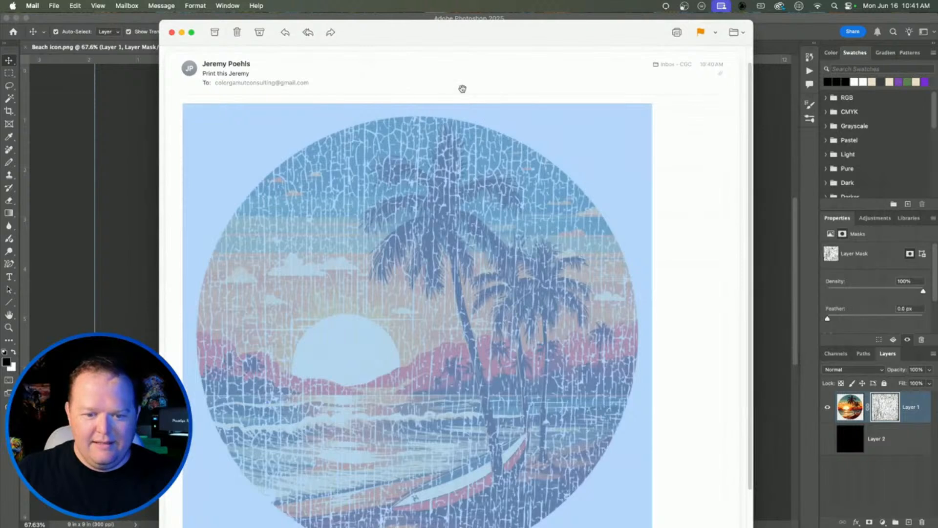
left_click(488, 94)
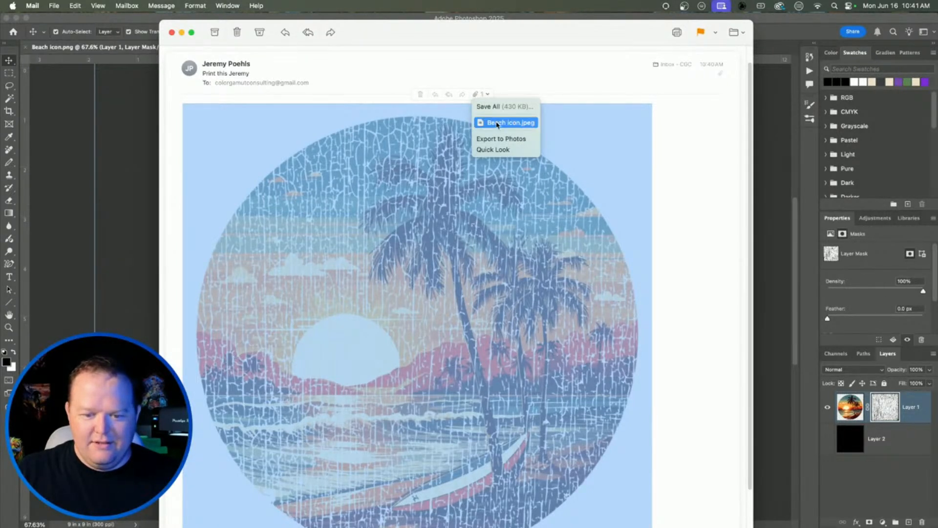
left_click(496, 106)
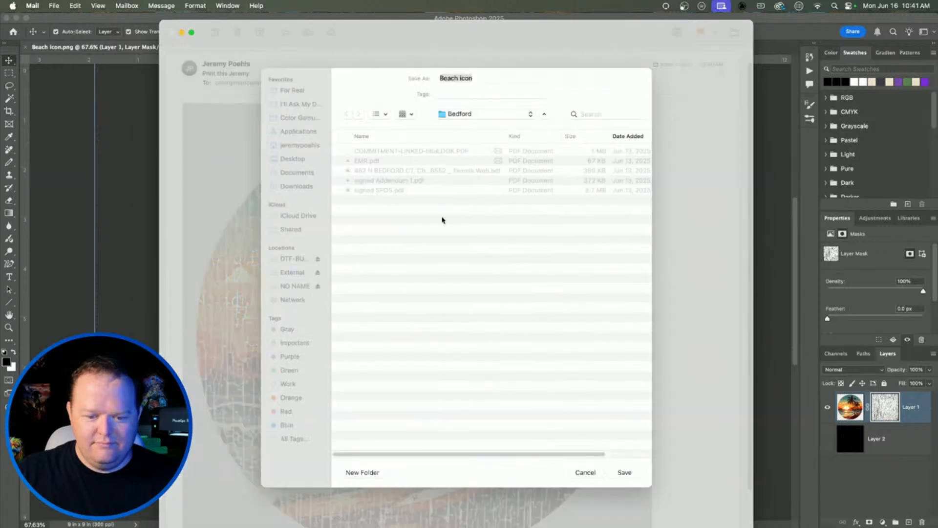
left_click(300, 185)
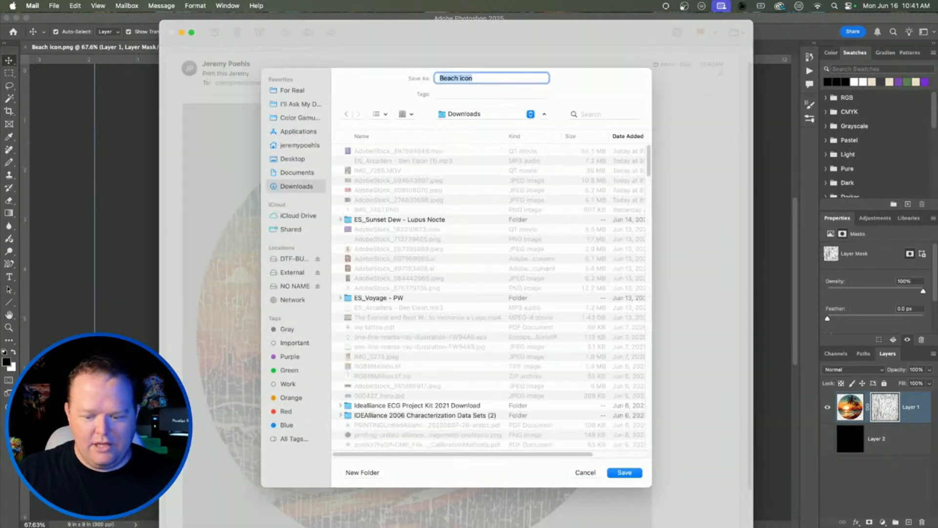
left_click(637, 475)
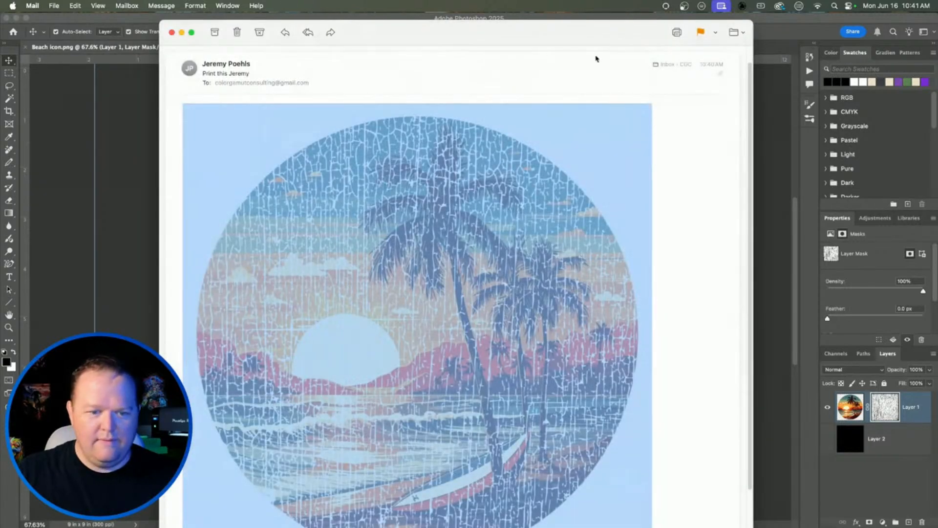
left_click(171, 32)
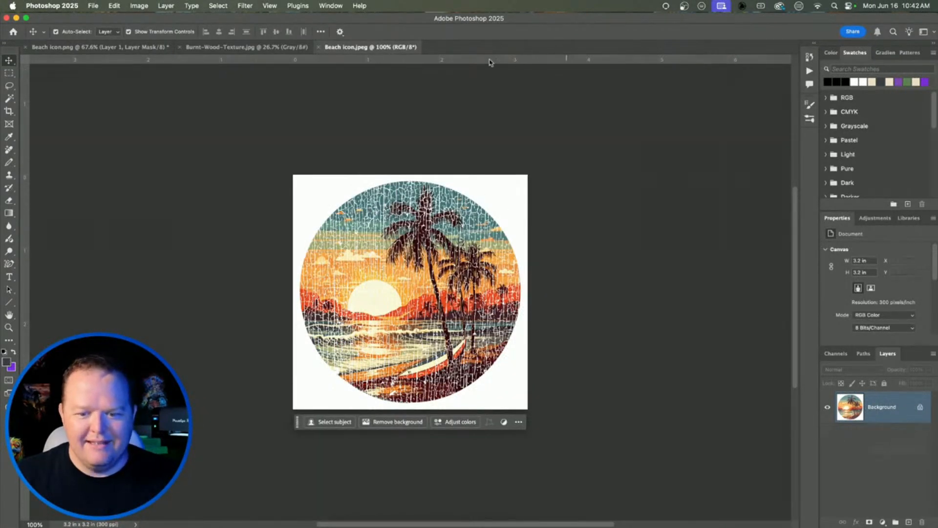
Step: Check Beach icon.jpeg in Image Size (960 × 960 px, 300 ppi) and cancel
left_click(172, 8)
mouse_move(139, 6)
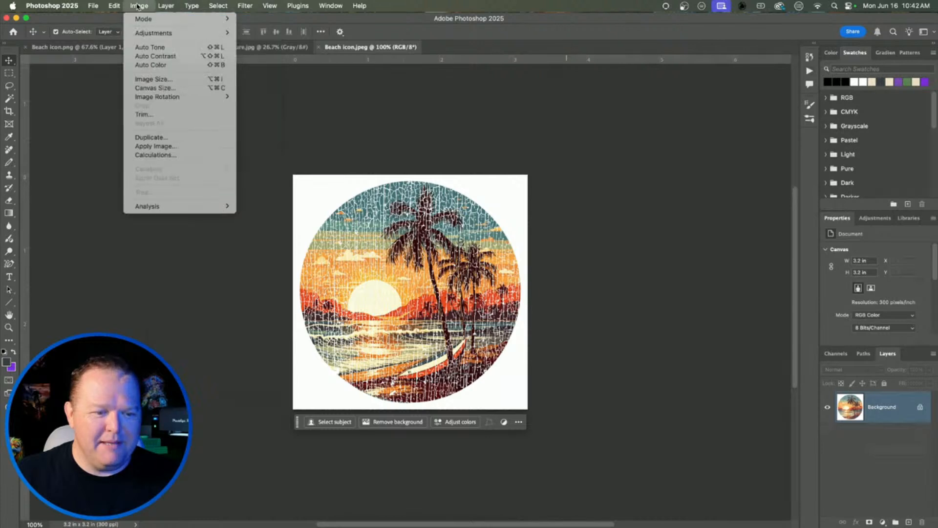
left_click(148, 79)
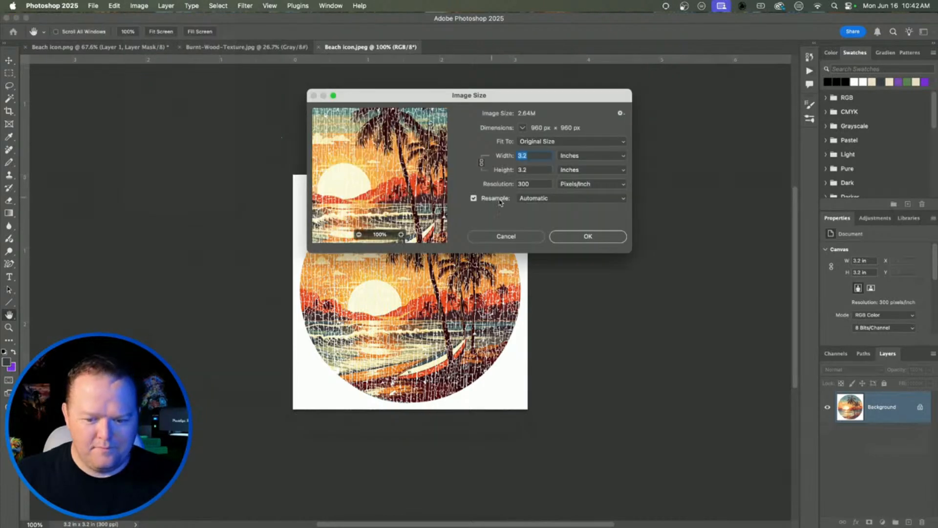
left_click(513, 237)
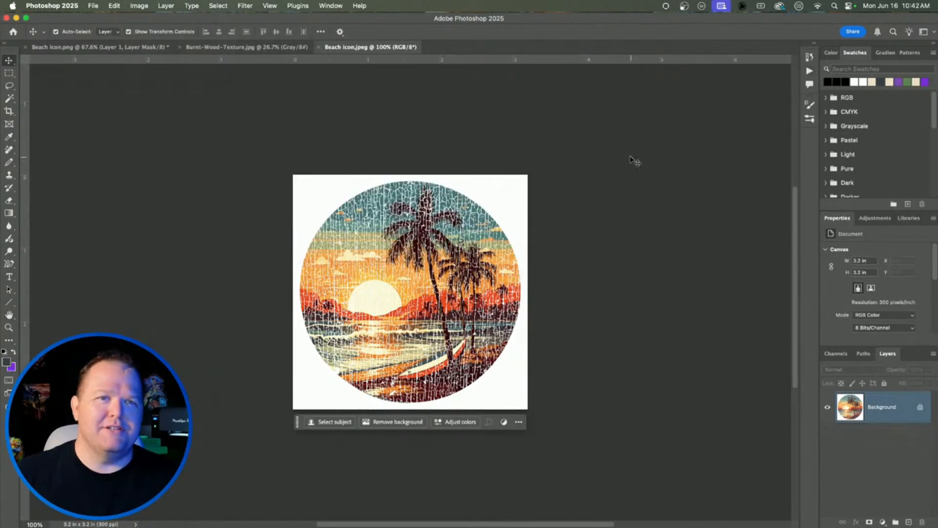